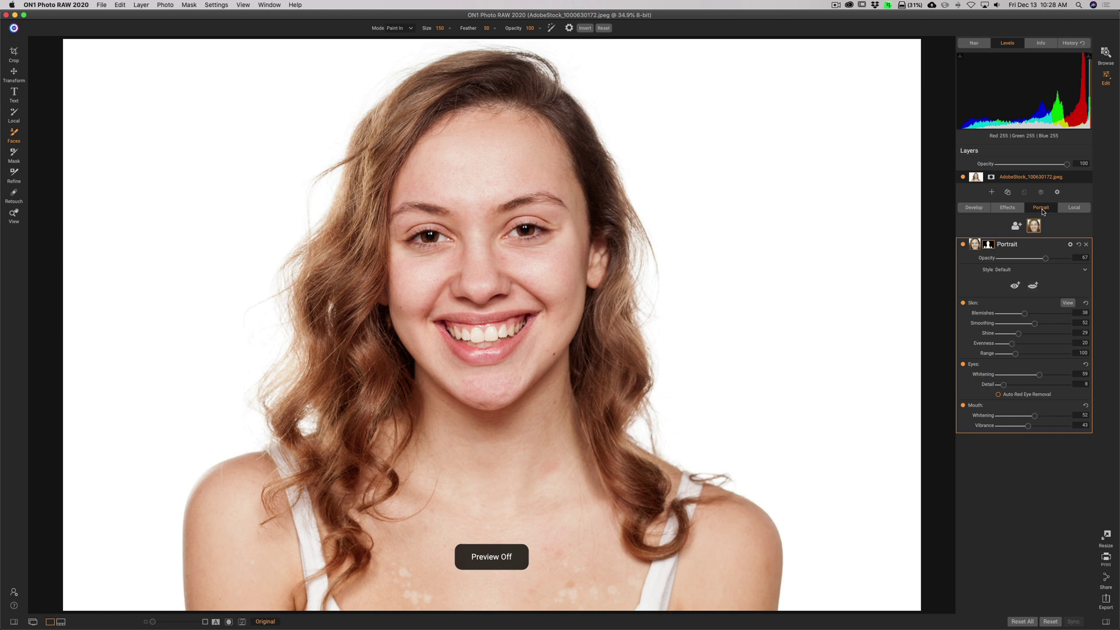
# Step: Toggle the preview to compare the retouched portrait with the original
pyautogui.press('\\')
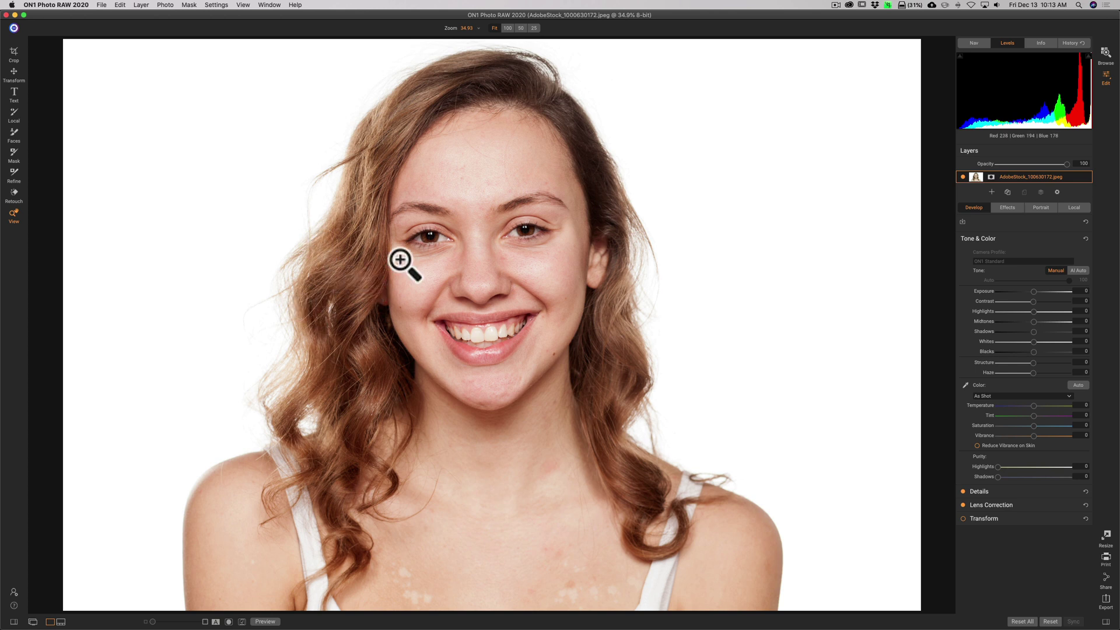
# Step: Erase the long stray hair running down the middle of the forehead with the Retouch tool's eraser at size 15
pyautogui.click(493, 161)
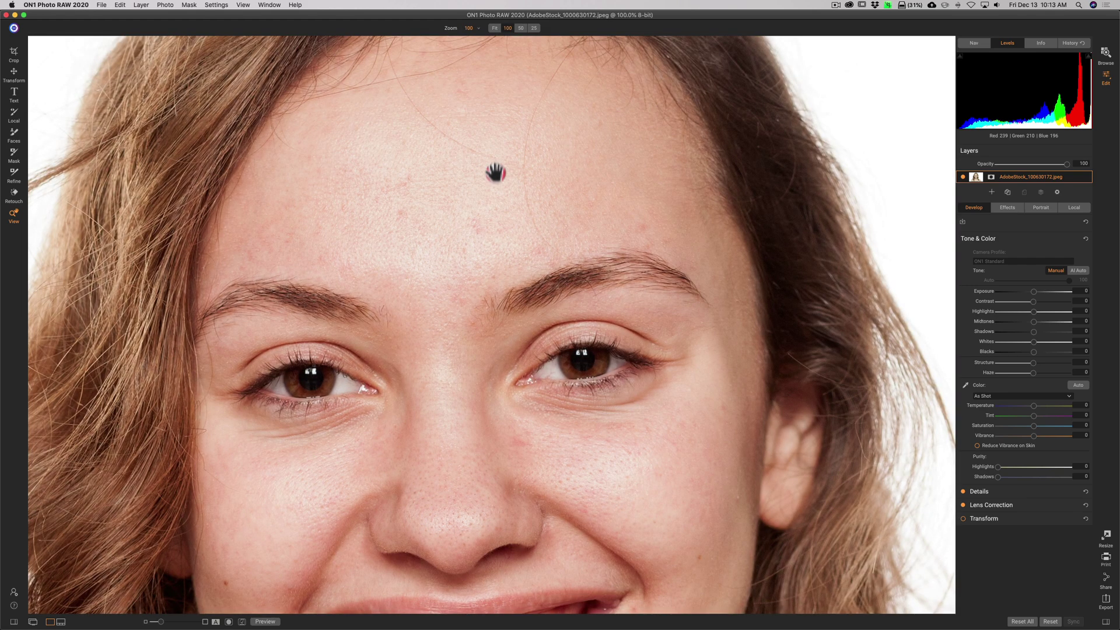
pyautogui.moveTo(495, 170); pyautogui.dragTo(496, 213)
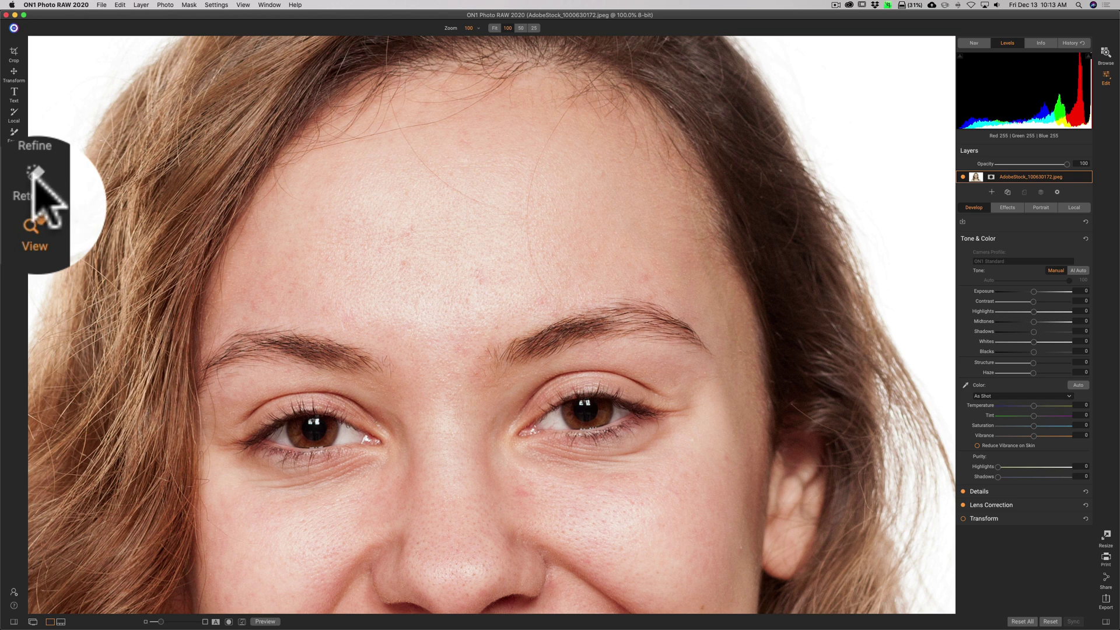
pyautogui.click(13, 192)
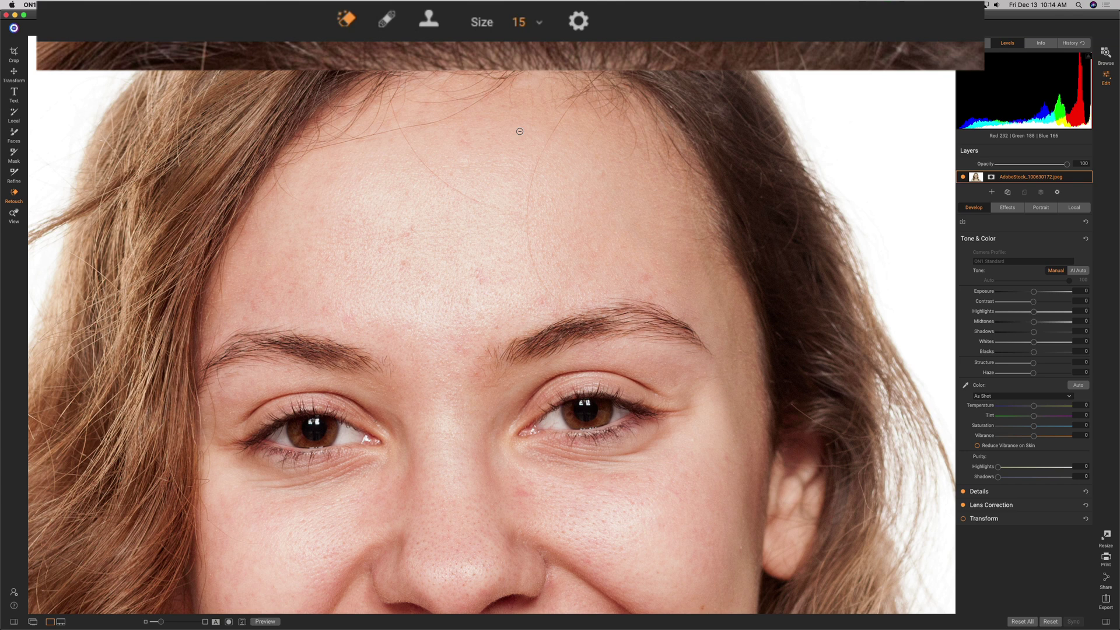
pyautogui.click(531, 19)
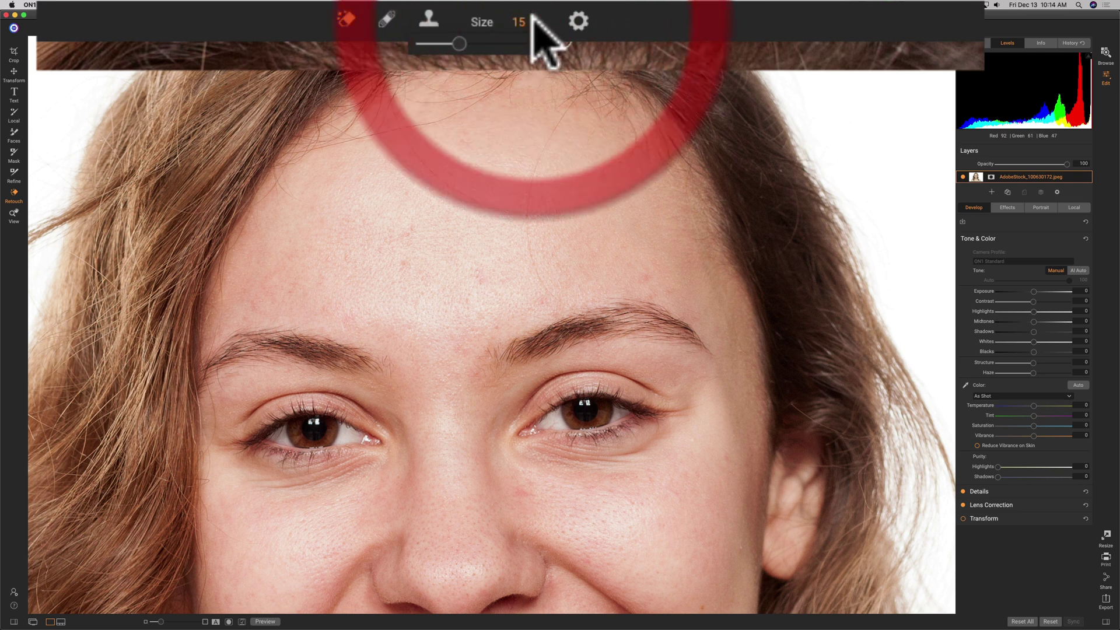
pyautogui.moveTo(453, 39)
pyautogui.mouseDown()
pyautogui.moveTo(467, 42)
pyautogui.moveTo(455, 39)
pyautogui.mouseUp()
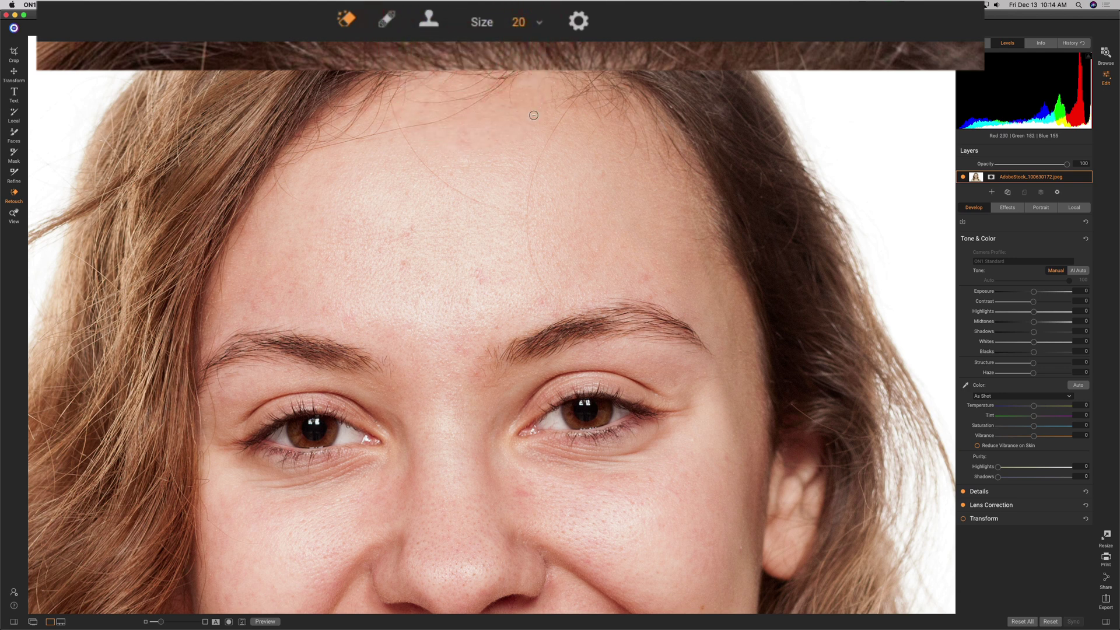
pyautogui.press('[')
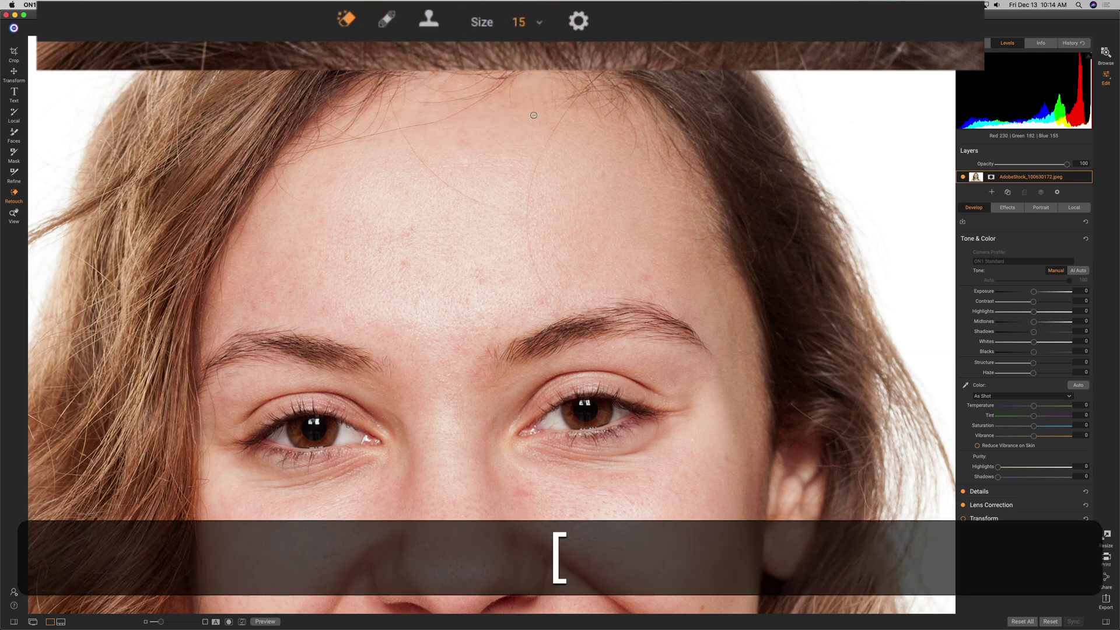
pyautogui.press(']')
pyautogui.press(']')
pyautogui.press('[')
pyautogui.press('[')
pyautogui.press(']')
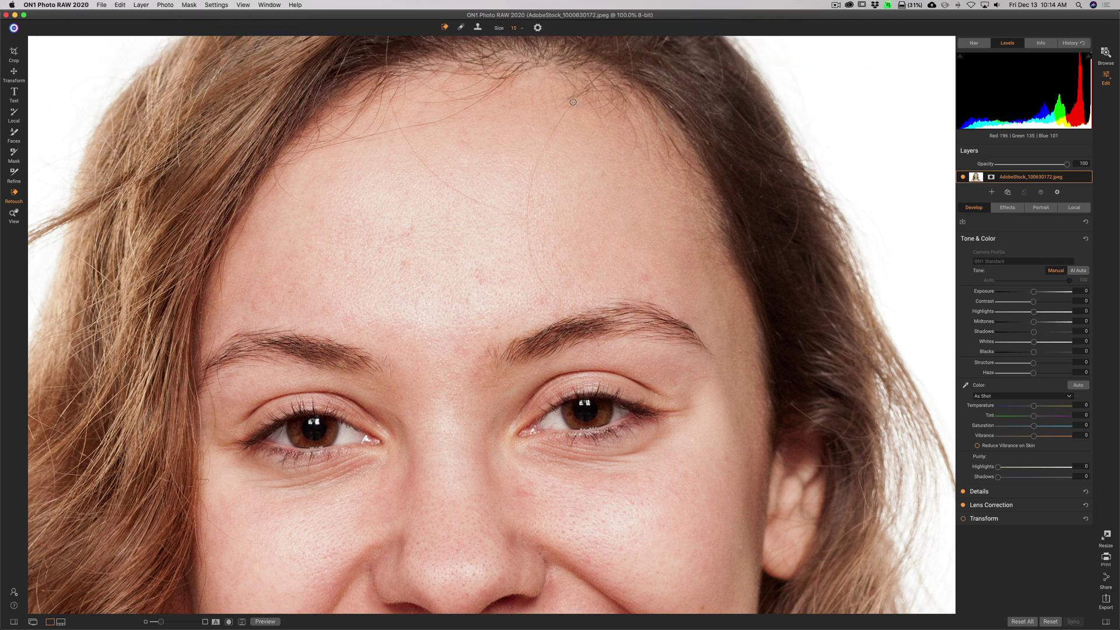
pyautogui.moveTo(573, 102)
pyautogui.mouseDown()
pyautogui.moveTo(537, 161)
pyautogui.moveTo(526, 224)
pyautogui.moveTo(543, 281)
pyautogui.moveTo(574, 308)
pyautogui.mouseUp()
# Step: Paint away the remaining stray hairs across the upper forehead with the Retouch Brush at size 20, feather 40 and opacity 100
pyautogui.click(460, 28)
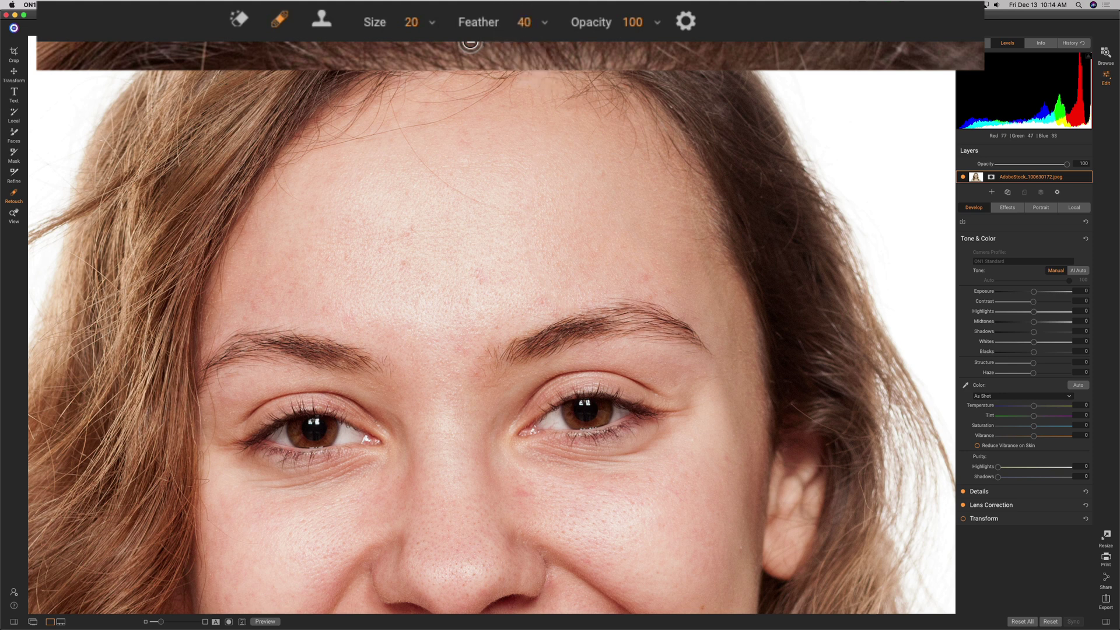
pyautogui.click(641, 24)
pyautogui.press('[')
pyautogui.press(']')
pyautogui.moveTo(391, 105)
pyautogui.mouseDown()
pyautogui.moveTo(439, 182)
pyautogui.moveTo(518, 210)
pyautogui.mouseUp()
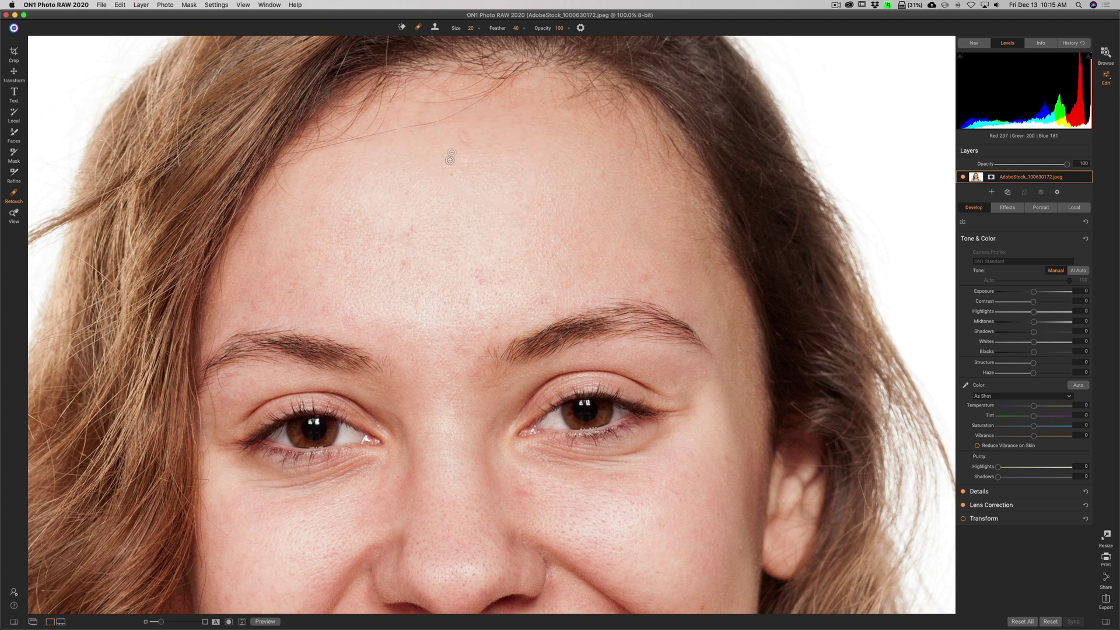
pyautogui.moveTo(484, 97); pyautogui.dragTo(306, 153)
# Step: Remove the red blemishes on the forehead and above the eyebrows with short Retouch Brush strokes
pyautogui.click(408, 231)
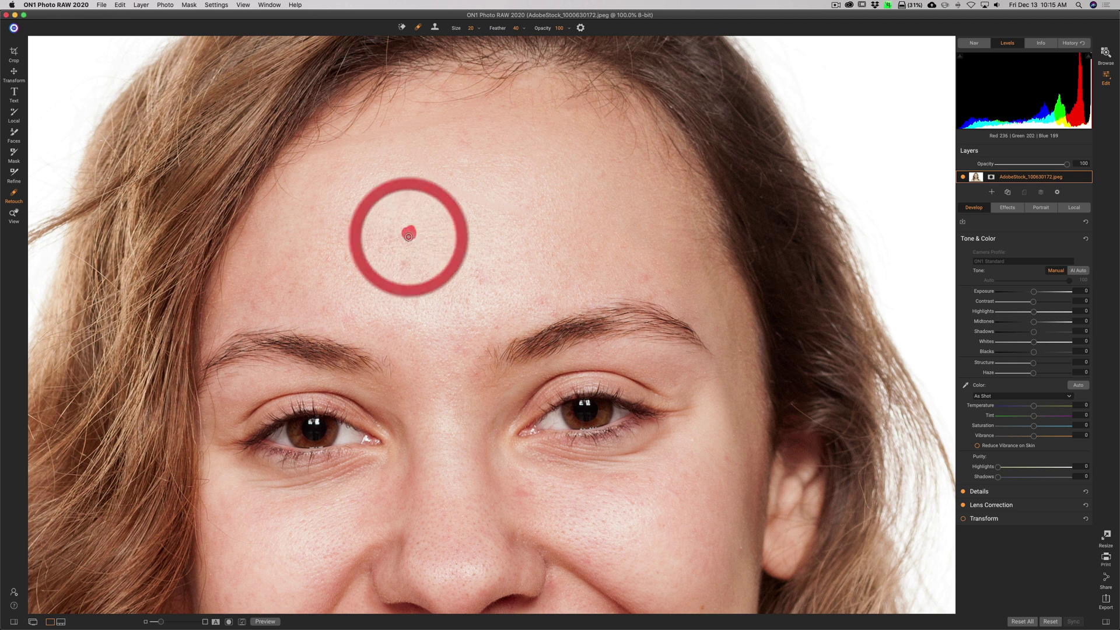
pyautogui.moveTo(404, 263); pyautogui.dragTo(399, 260)
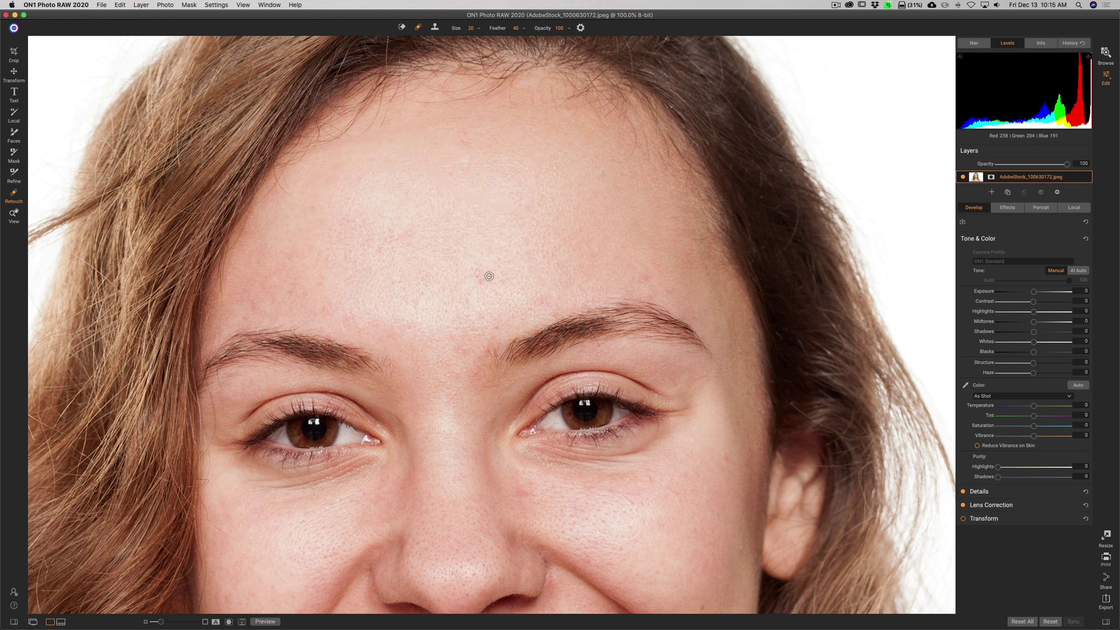
pyautogui.moveTo(479, 275); pyautogui.dragTo(481, 283)
pyautogui.moveTo(551, 30); pyautogui.dragTo(590, 45)
pyautogui.moveTo(641, 275); pyautogui.dragTo(646, 276)
pyautogui.moveTo(545, 29); pyautogui.dragTo(580, 33)
# Step: Add a face to the Portrait adjustments and fit its face box around the woman's face from hairline to chin
pyautogui.click(13, 213)
pyautogui.click(471, 240)
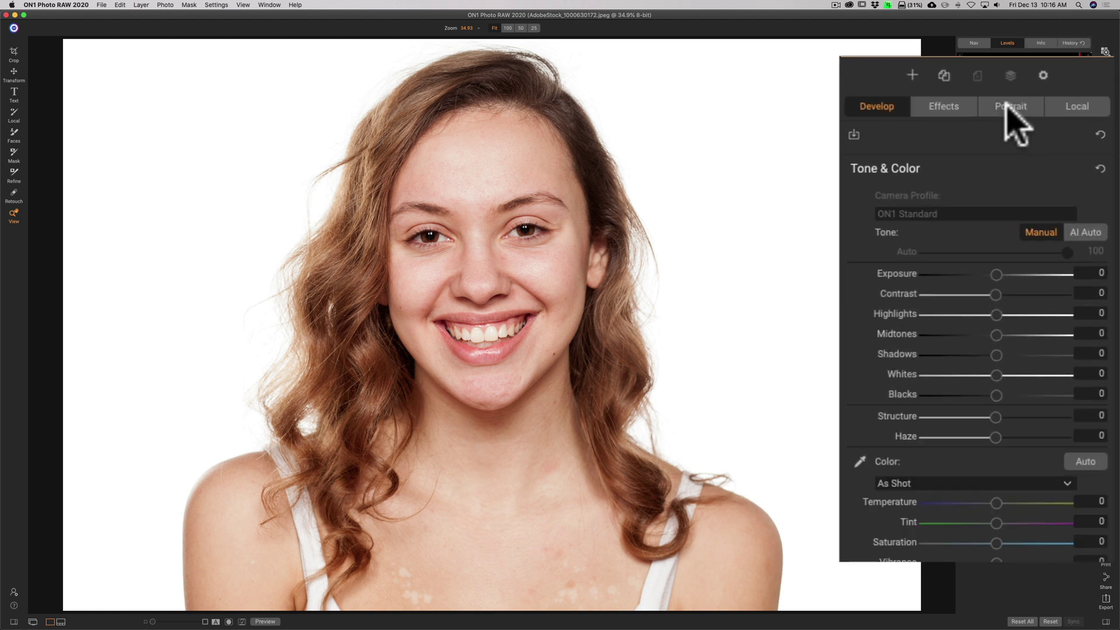
pyautogui.click(1009, 107)
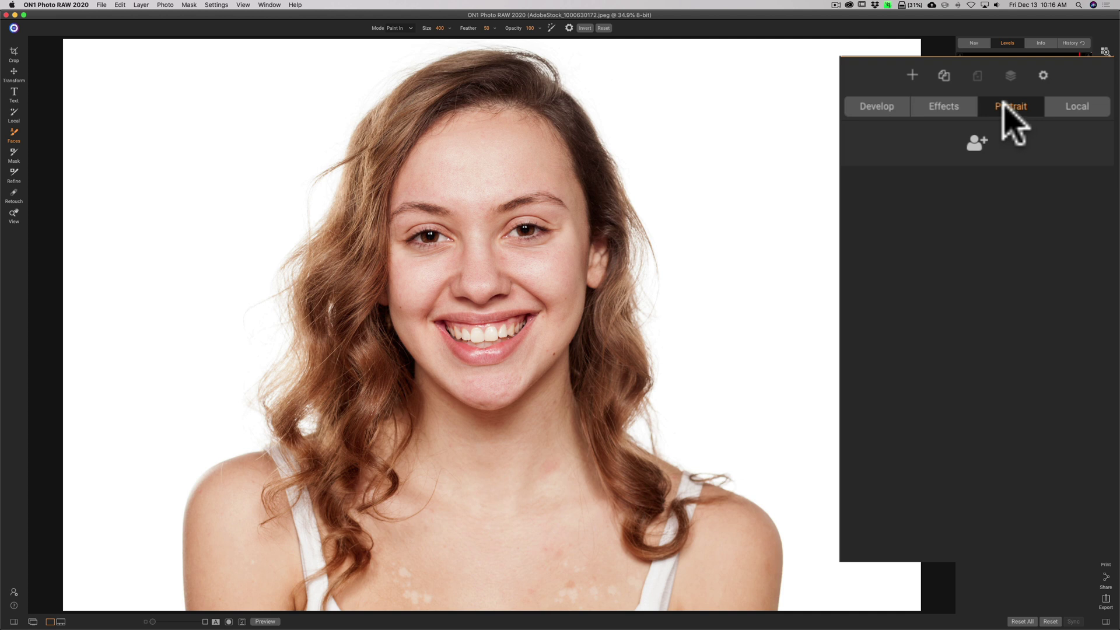
pyautogui.click(974, 142)
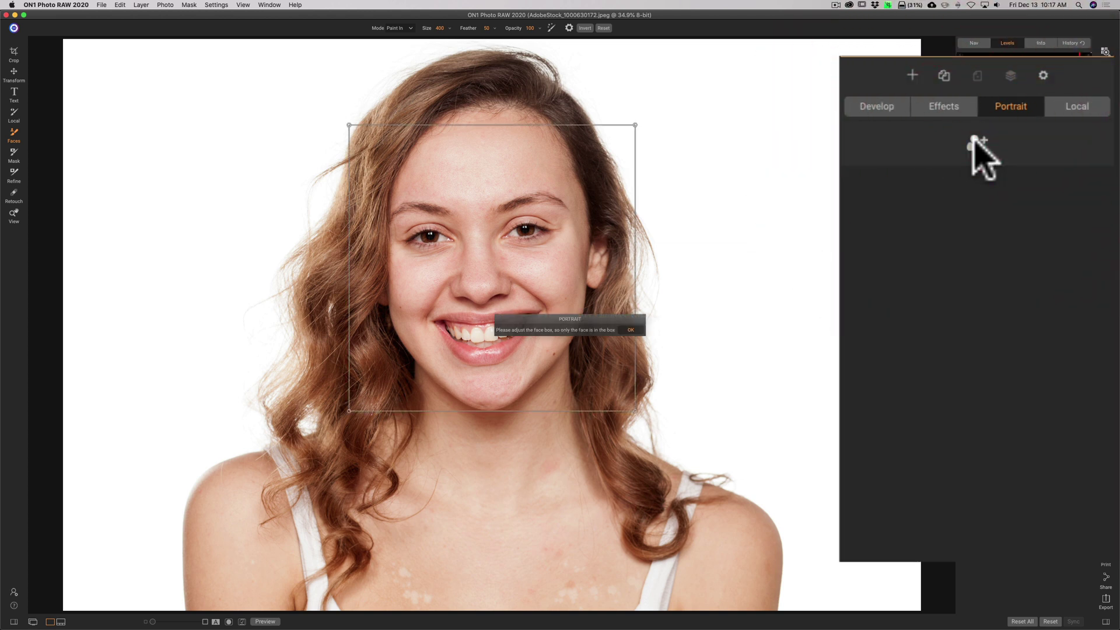
pyautogui.moveTo(497, 187); pyautogui.dragTo(479, 158)
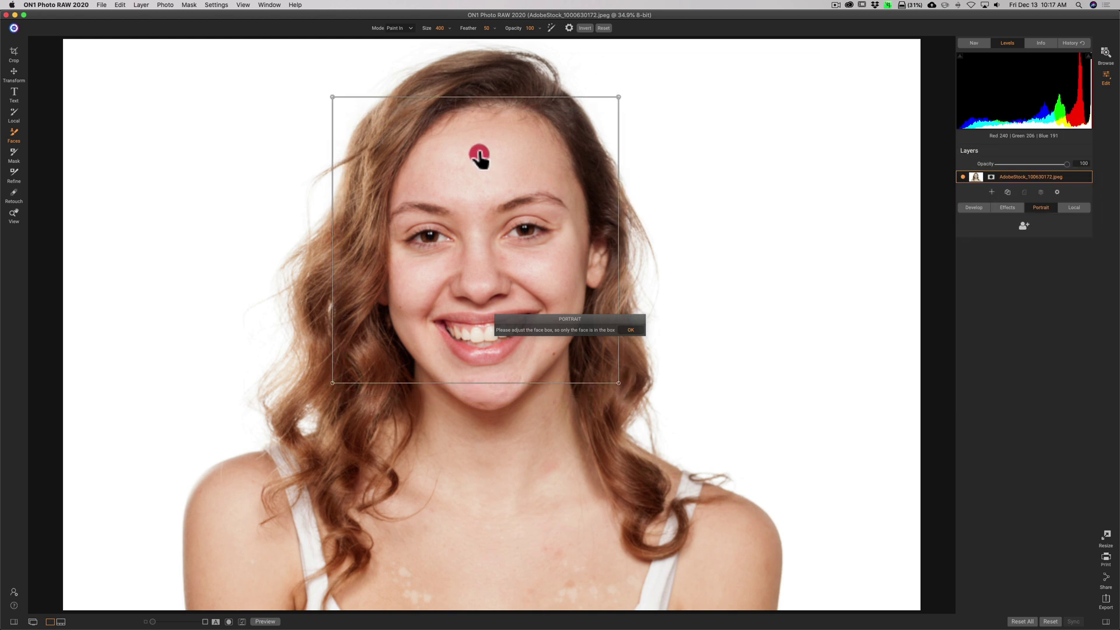
pyautogui.moveTo(612, 382); pyautogui.dragTo(611, 438)
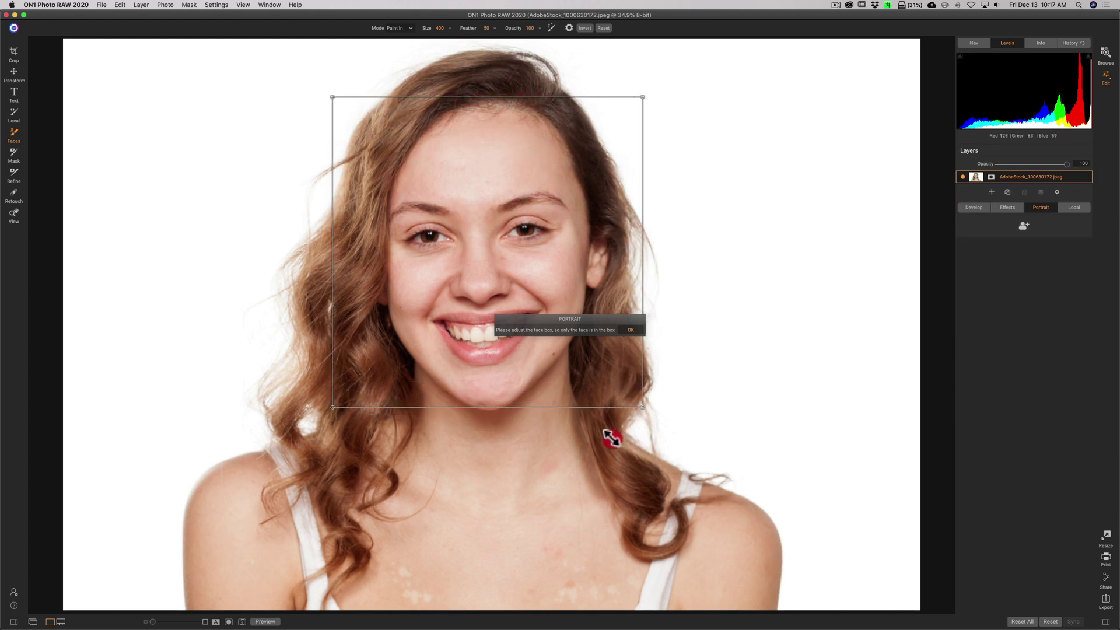
pyautogui.moveTo(332, 407); pyautogui.dragTo(330, 409)
pyautogui.moveTo(464, 326); pyautogui.dragTo(453, 329)
pyautogui.moveTo(636, 99); pyautogui.dragTo(639, 94)
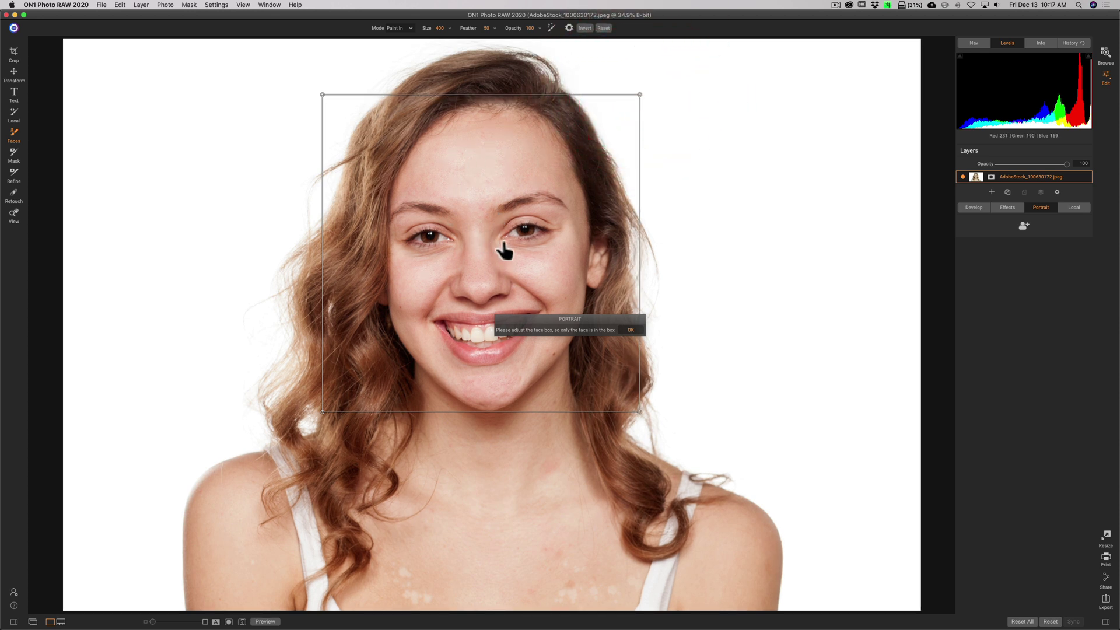
pyautogui.click(631, 328)
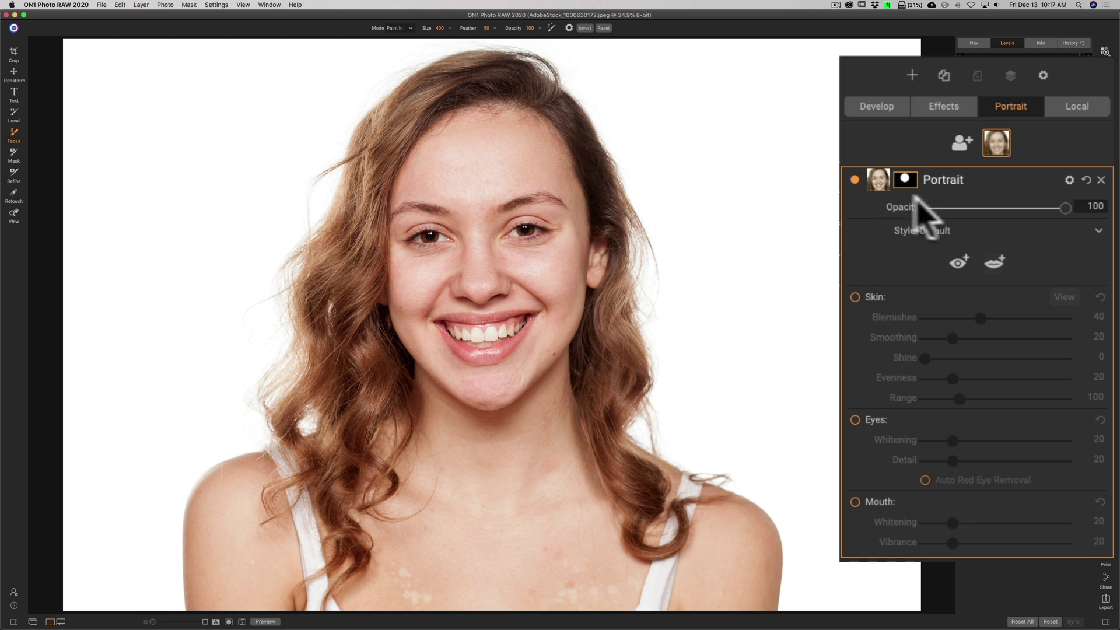
# Step: Enable Skin retouching, display its mask, and paint in the neck, chest and right-hand shoulder with a size 400 brush
pyautogui.click(855, 297)
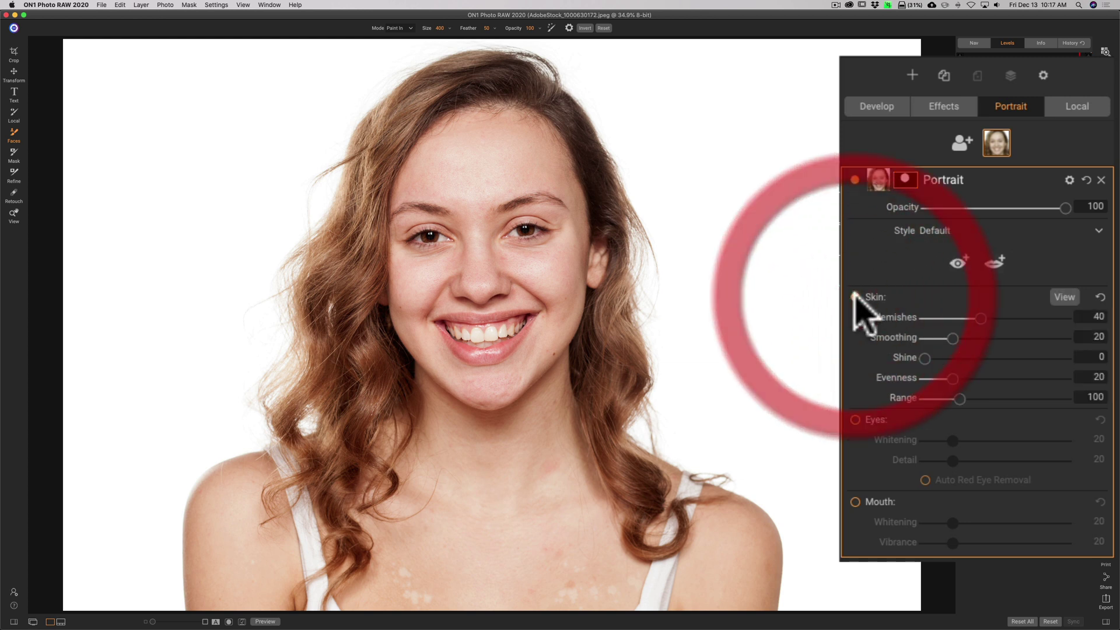
pyautogui.click(1062, 297)
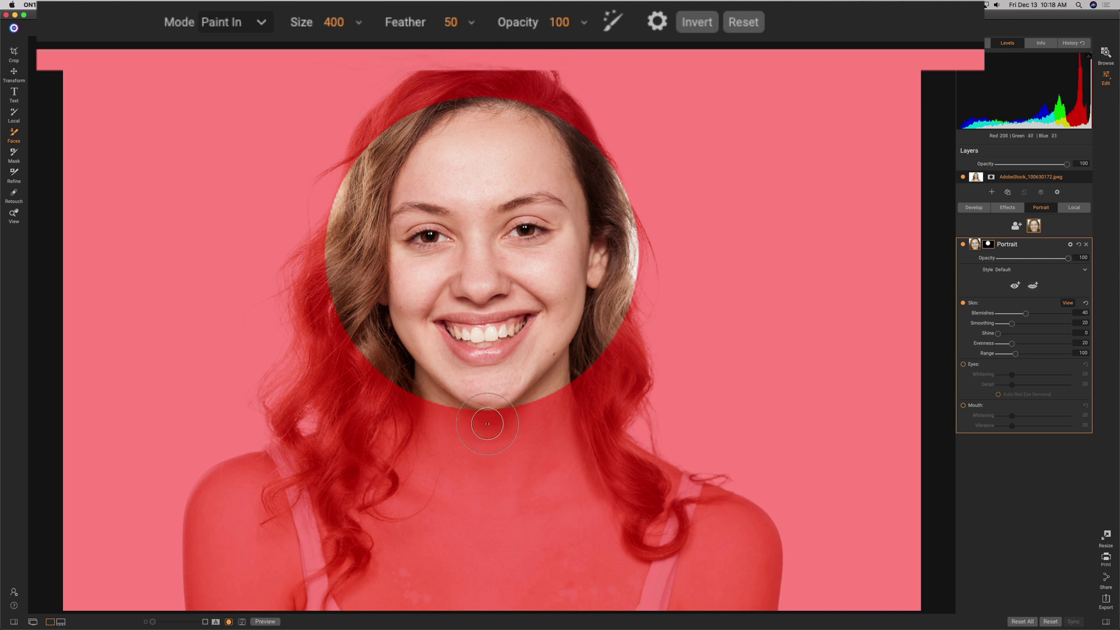
pyautogui.moveTo(545, 393)
pyautogui.mouseDown()
pyautogui.moveTo(558, 487)
pyautogui.moveTo(493, 395)
pyautogui.moveTo(474, 436)
pyautogui.moveTo(448, 407)
pyautogui.moveTo(417, 495)
pyautogui.moveTo(419, 538)
pyautogui.moveTo(488, 474)
pyautogui.moveTo(504, 539)
pyautogui.moveTo(508, 439)
pyautogui.moveTo(561, 478)
pyautogui.moveTo(599, 537)
pyautogui.moveTo(605, 586)
pyautogui.moveTo(618, 578)
pyautogui.moveTo(601, 602)
pyautogui.moveTo(366, 605)
pyautogui.moveTo(381, 500)
pyautogui.moveTo(438, 586)
pyautogui.moveTo(491, 520)
pyautogui.moveTo(497, 571)
pyautogui.moveTo(506, 536)
pyautogui.moveTo(513, 560)
pyautogui.moveTo(558, 530)
pyautogui.moveTo(558, 568)
pyautogui.moveTo(470, 563)
pyautogui.mouseUp()
pyautogui.moveTo(800, 500)
pyautogui.mouseDown()
pyautogui.moveTo(752, 601)
pyautogui.moveTo(742, 530)
pyautogui.moveTo(723, 513)
pyautogui.moveTo(700, 533)
pyautogui.moveTo(695, 594)
pyautogui.moveTo(796, 503)
pyautogui.mouseUp()
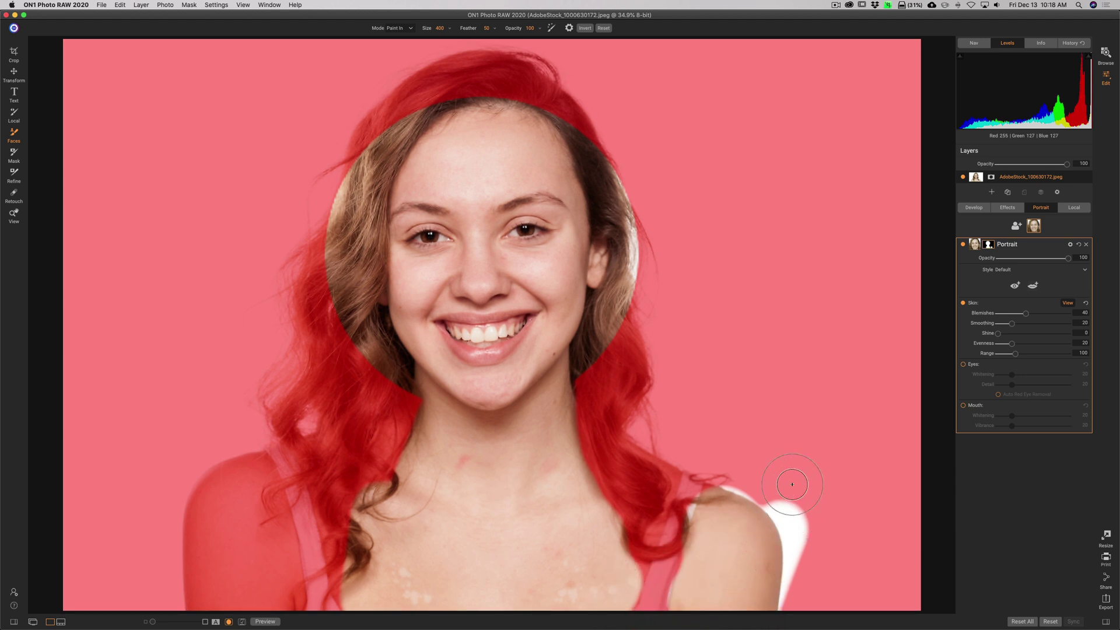
# Step: Remove the mask spill beside the right-hand shoulder, then paint both shoulders into the mask with a smaller brush
pyautogui.press('alt')
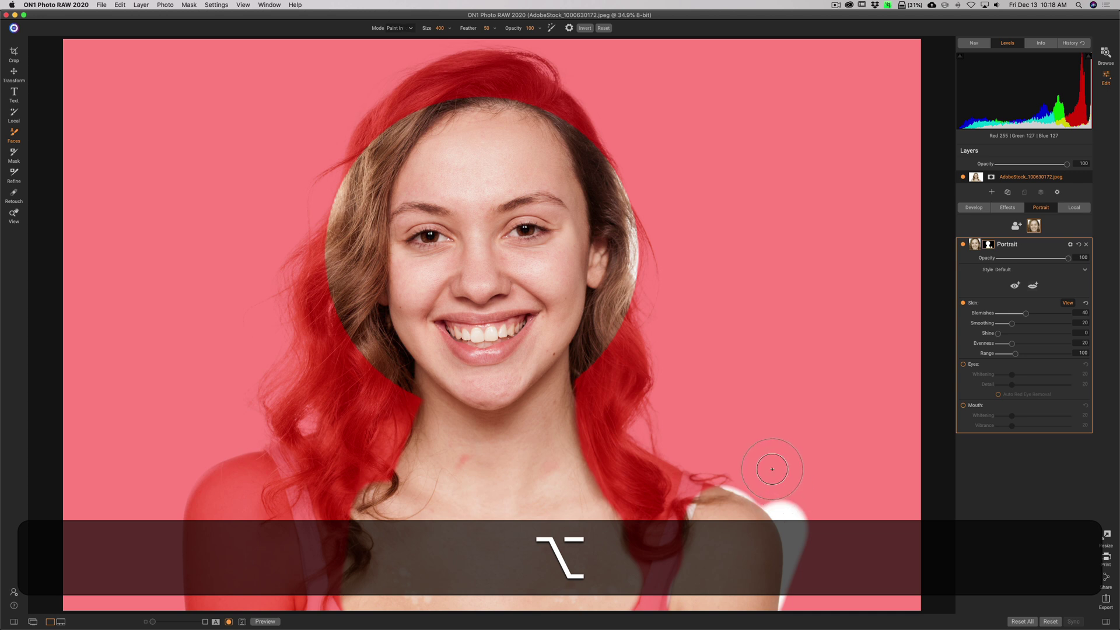
pyautogui.moveTo(774, 467)
pyautogui.mouseDown()
pyautogui.moveTo(770, 495)
pyautogui.moveTo(796, 525)
pyautogui.moveTo(804, 600)
pyautogui.moveTo(762, 575)
pyautogui.mouseUp()
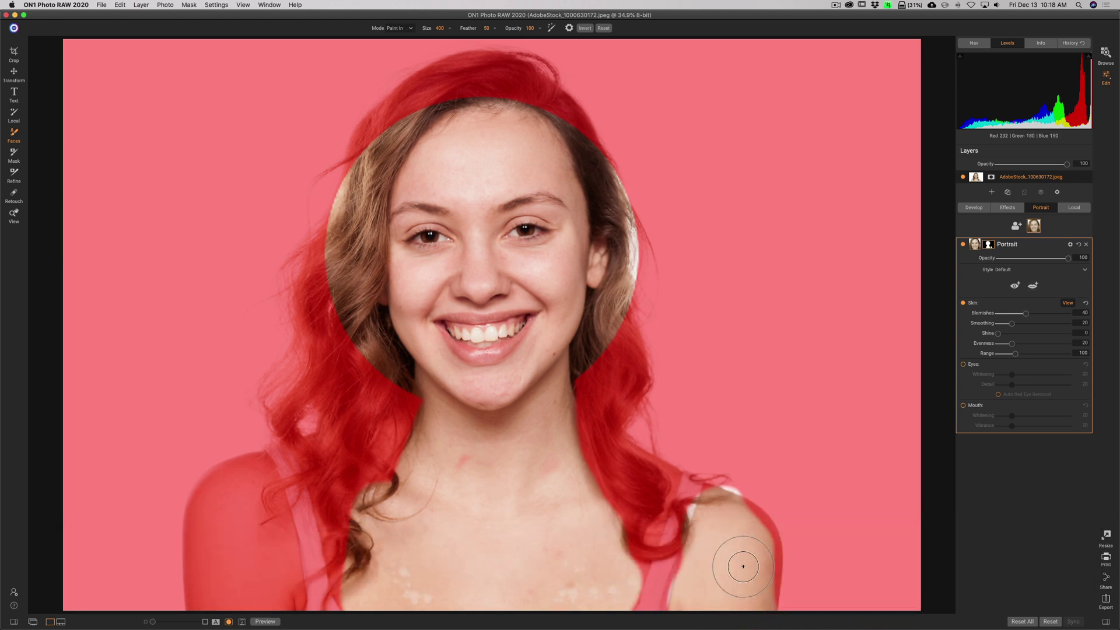
pyautogui.press('[')
pyautogui.moveTo(769, 589)
pyautogui.mouseDown()
pyautogui.moveTo(761, 539)
pyautogui.moveTo(736, 513)
pyautogui.mouseUp()
pyautogui.moveTo(259, 466)
pyautogui.mouseDown()
pyautogui.moveTo(227, 467)
pyautogui.moveTo(207, 491)
pyautogui.moveTo(193, 575)
pyautogui.moveTo(201, 600)
pyautogui.moveTo(280, 605)
pyautogui.moveTo(291, 596)
pyautogui.moveTo(271, 475)
pyautogui.moveTo(251, 497)
pyautogui.moveTo(230, 493)
pyautogui.moveTo(221, 513)
pyautogui.moveTo(226, 571)
pyautogui.moveTo(250, 502)
pyautogui.moveTo(265, 575)
pyautogui.moveTo(240, 583)
pyautogui.moveTo(257, 577)
pyautogui.mouseUp()
# Step: Mask out the hair on both sides of the face with a Paint Out brush at size 300
pyautogui.press(']')
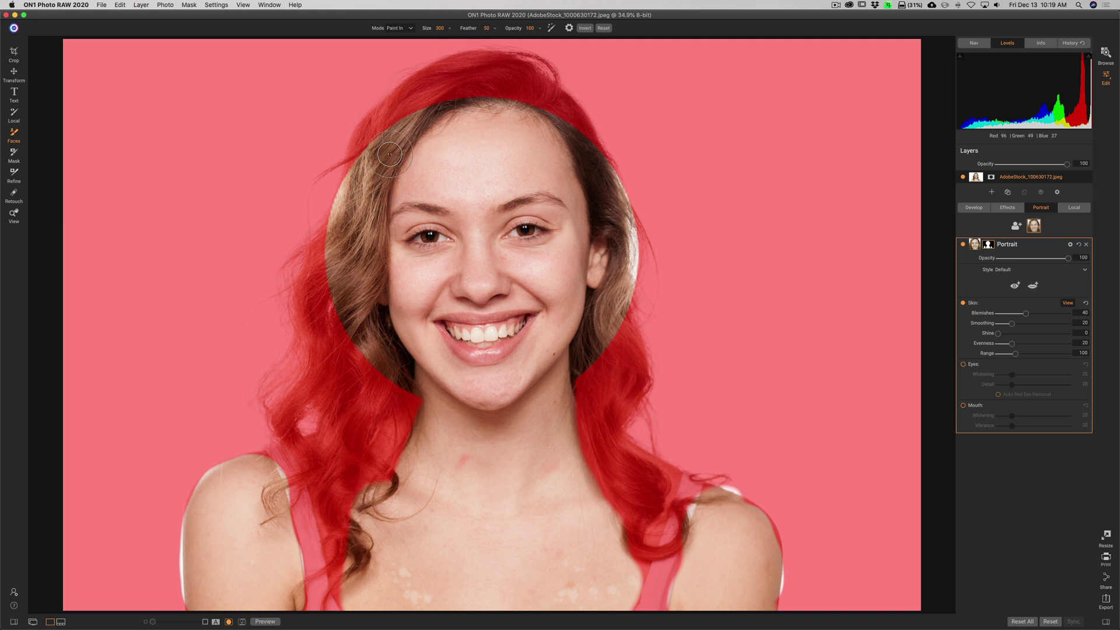
pyautogui.click(408, 28)
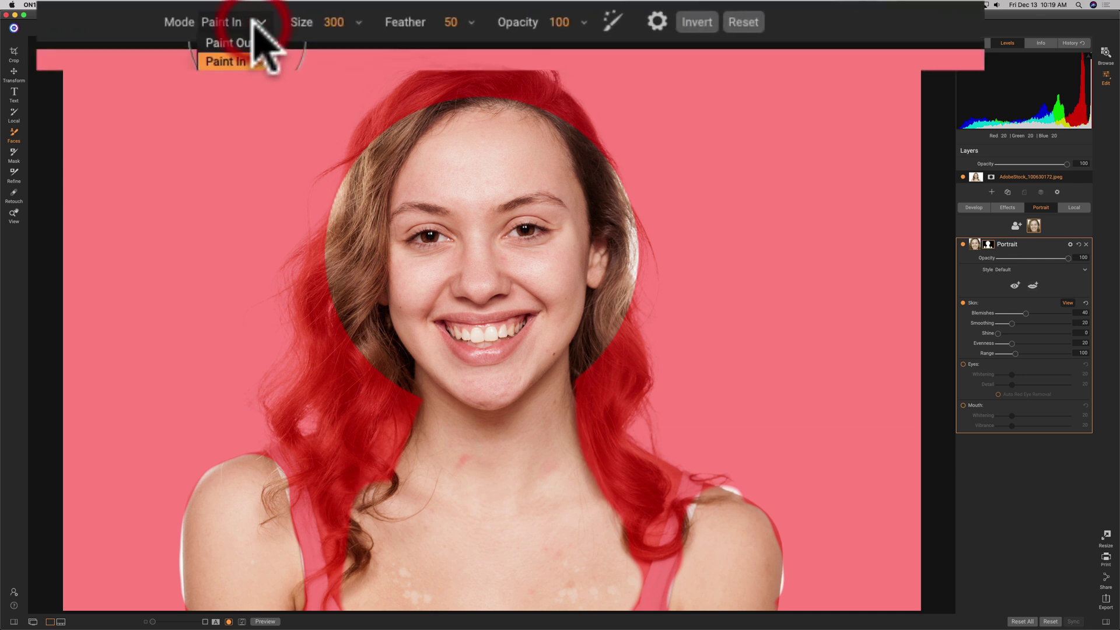
pyautogui.click(402, 36)
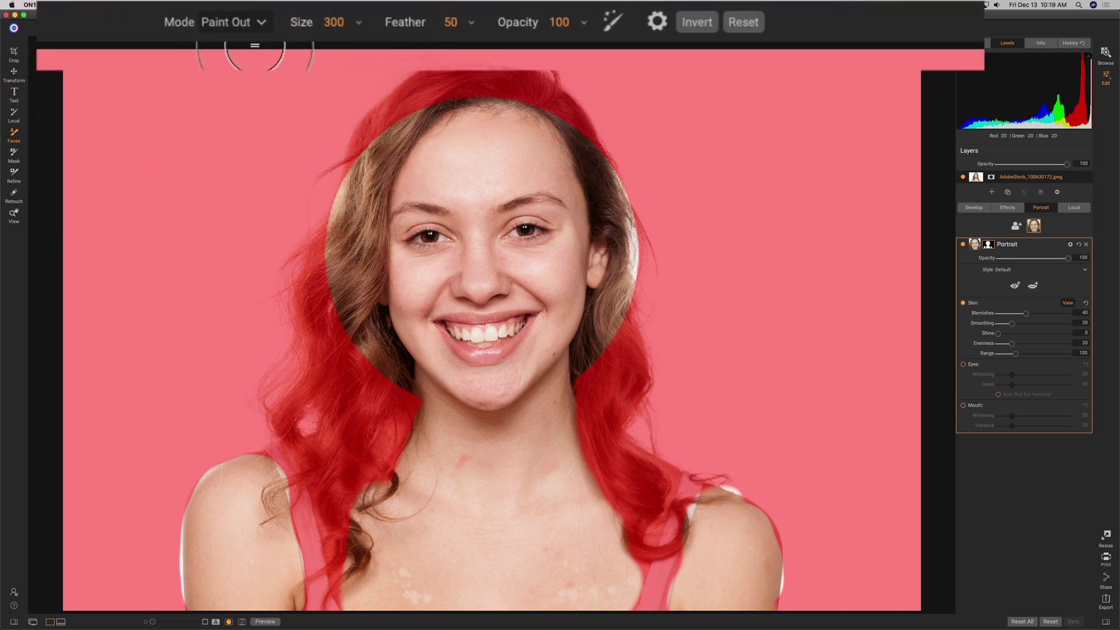
pyautogui.moveTo(429, 100)
pyautogui.mouseDown()
pyautogui.moveTo(394, 139)
pyautogui.moveTo(348, 241)
pyautogui.moveTo(347, 196)
pyautogui.moveTo(350, 181)
pyautogui.moveTo(346, 238)
pyautogui.moveTo(356, 227)
pyautogui.moveTo(397, 380)
pyautogui.moveTo(354, 341)
pyautogui.moveTo(343, 240)
pyautogui.mouseUp()
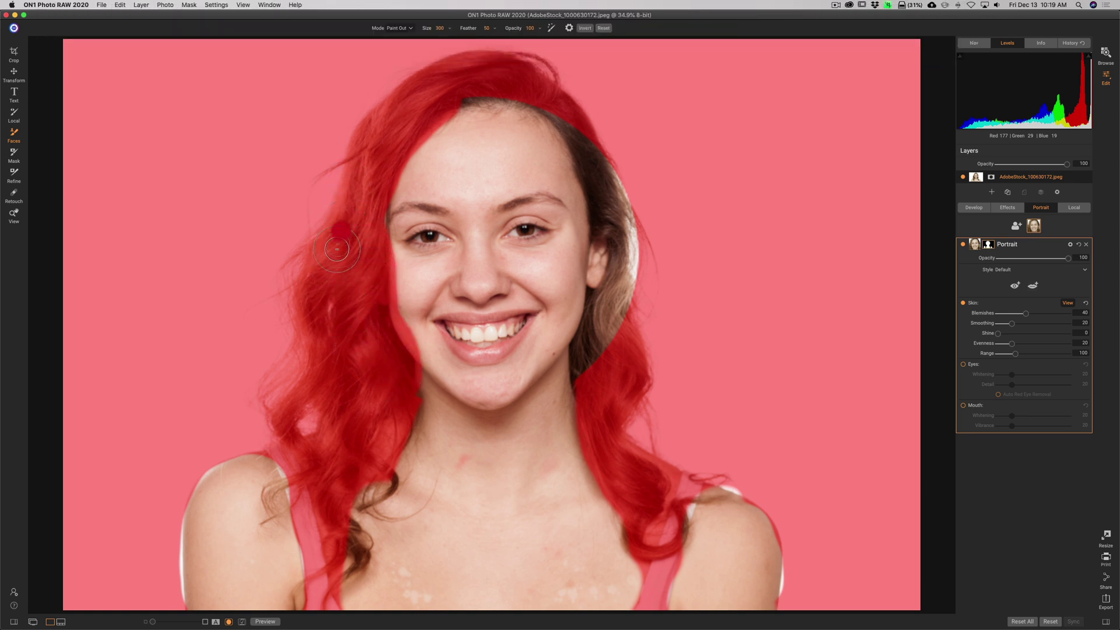
pyautogui.moveTo(477, 85)
pyautogui.mouseDown()
pyautogui.moveTo(541, 97)
pyautogui.moveTo(601, 146)
pyautogui.moveTo(630, 265)
pyautogui.moveTo(596, 358)
pyautogui.mouseUp()
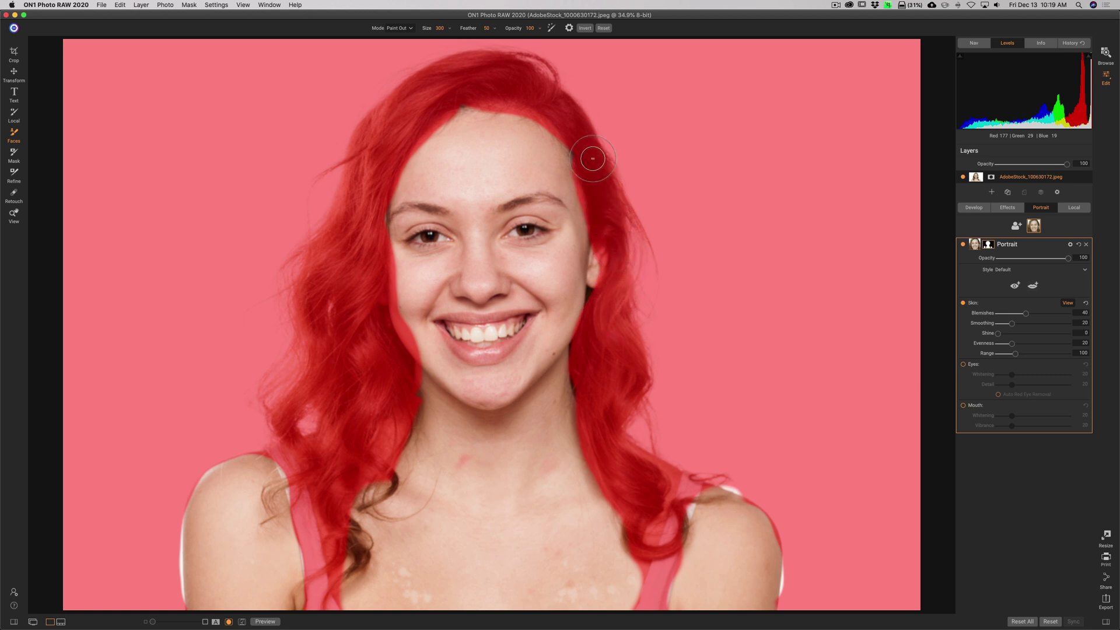
# Step: Refine the mask along the hairline, cheek and ear with a smaller Paint In brush, then hide the mask overlay
pyautogui.click(397, 27)
pyautogui.click(396, 44)
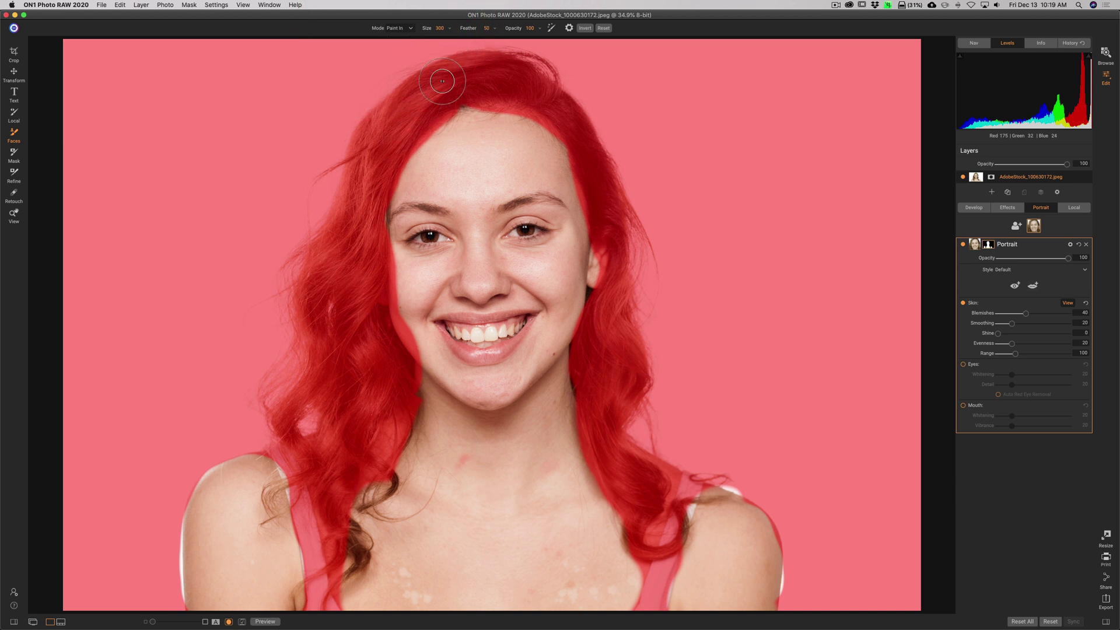
pyautogui.press('[')
pyautogui.click(495, 112)
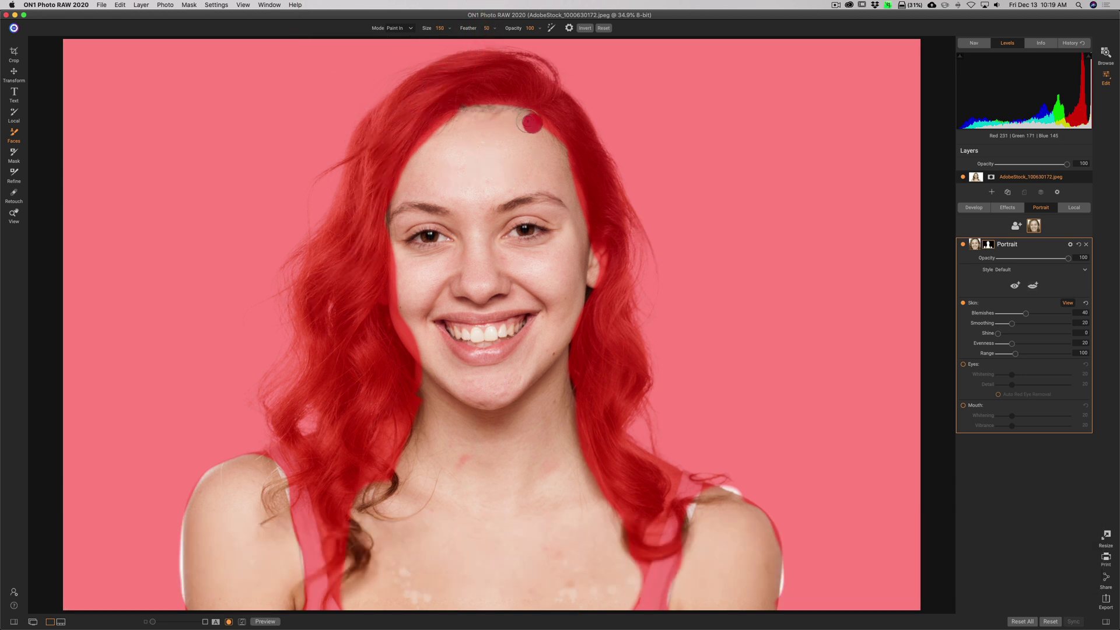
pyautogui.moveTo(501, 117)
pyautogui.mouseDown()
pyautogui.moveTo(461, 117)
pyautogui.moveTo(396, 198)
pyautogui.moveTo(395, 295)
pyautogui.moveTo(418, 385)
pyautogui.mouseUp()
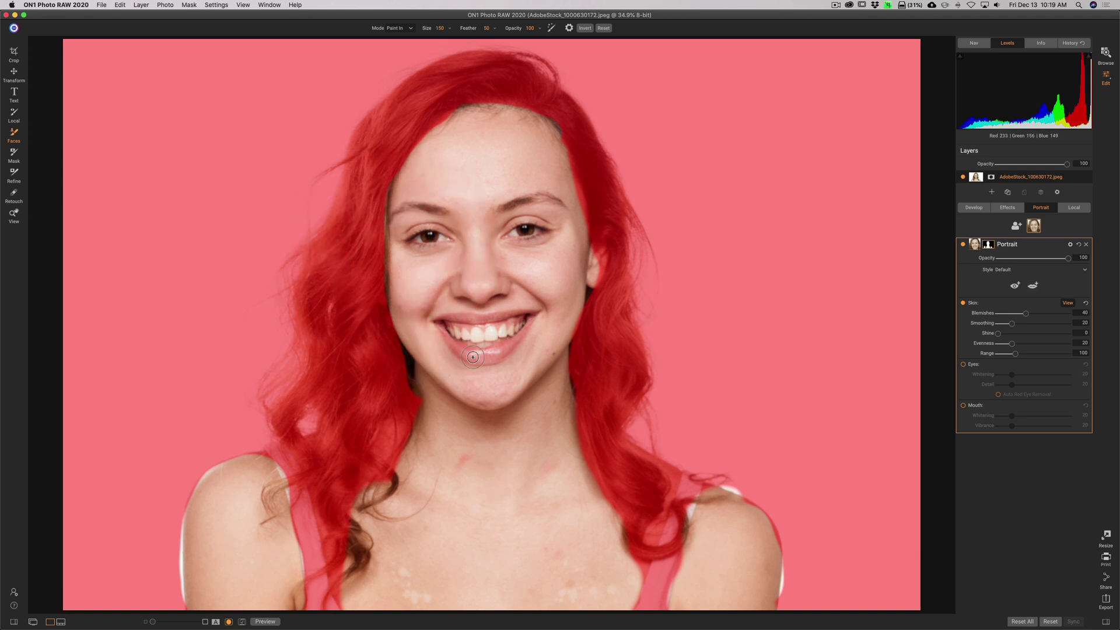
pyautogui.moveTo(594, 246); pyautogui.dragTo(599, 267)
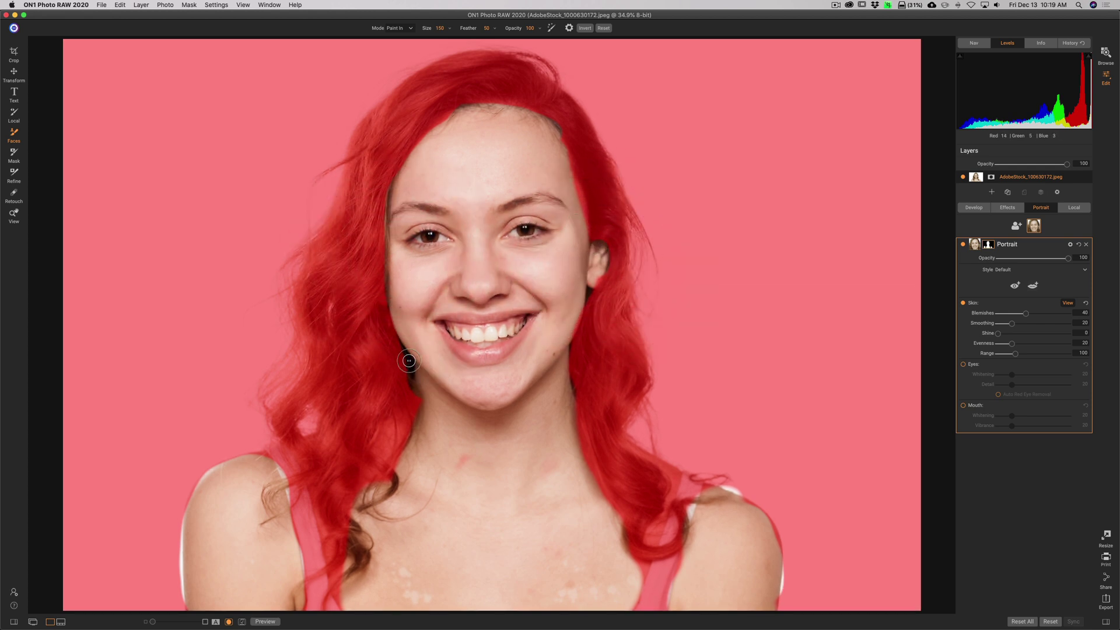
pyautogui.press('alt')
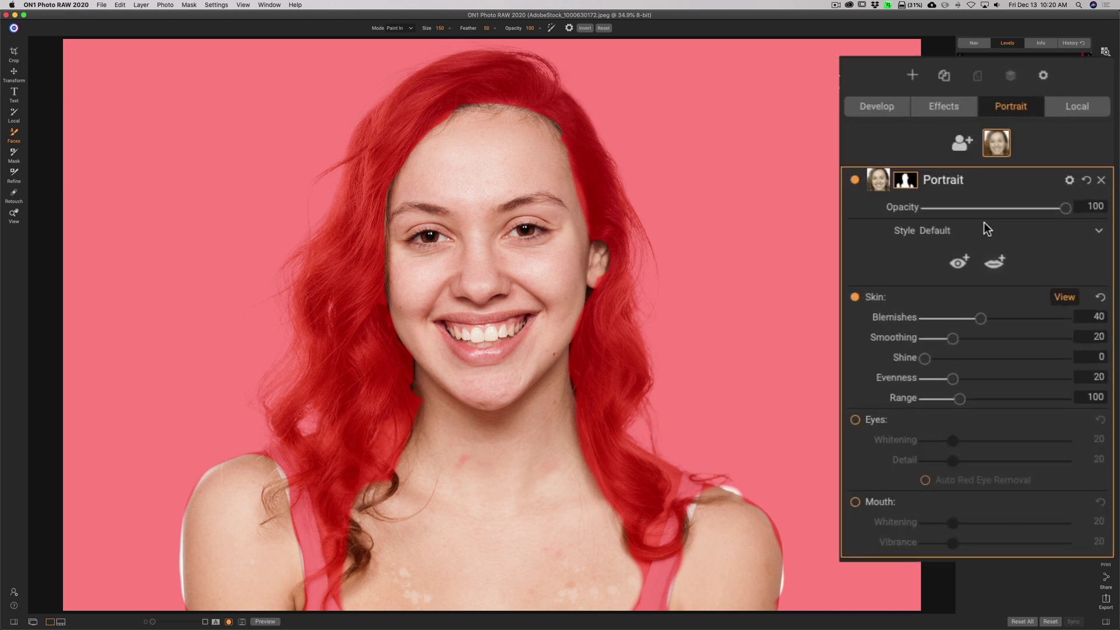
pyautogui.click(1061, 298)
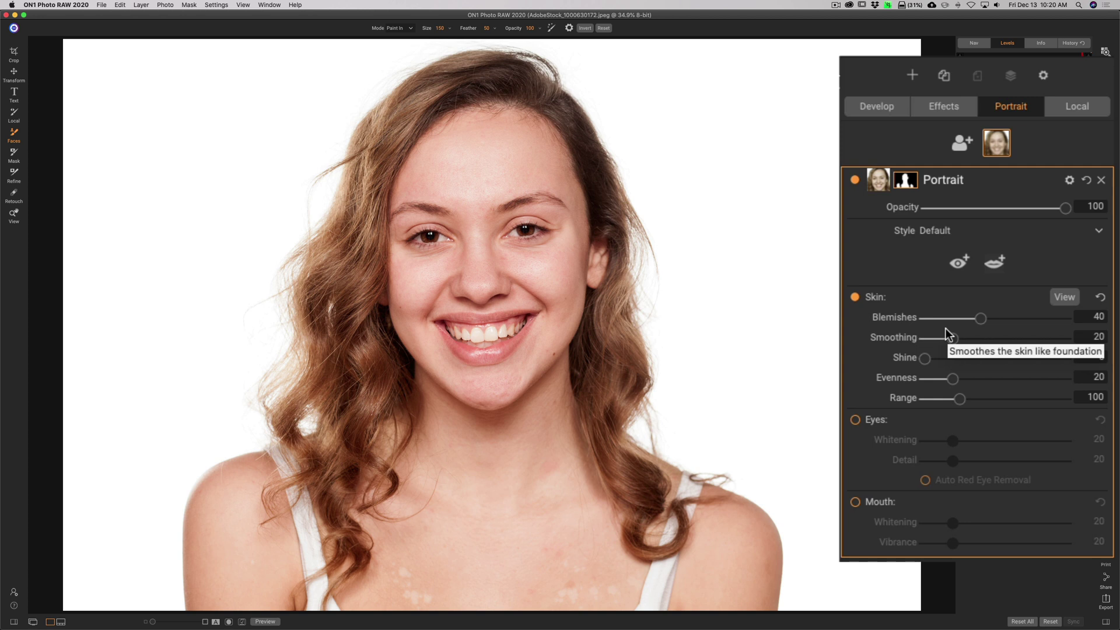
# Step: Add eye retouching to the portrait by marking the centre of each pupil
pyautogui.click(958, 264)
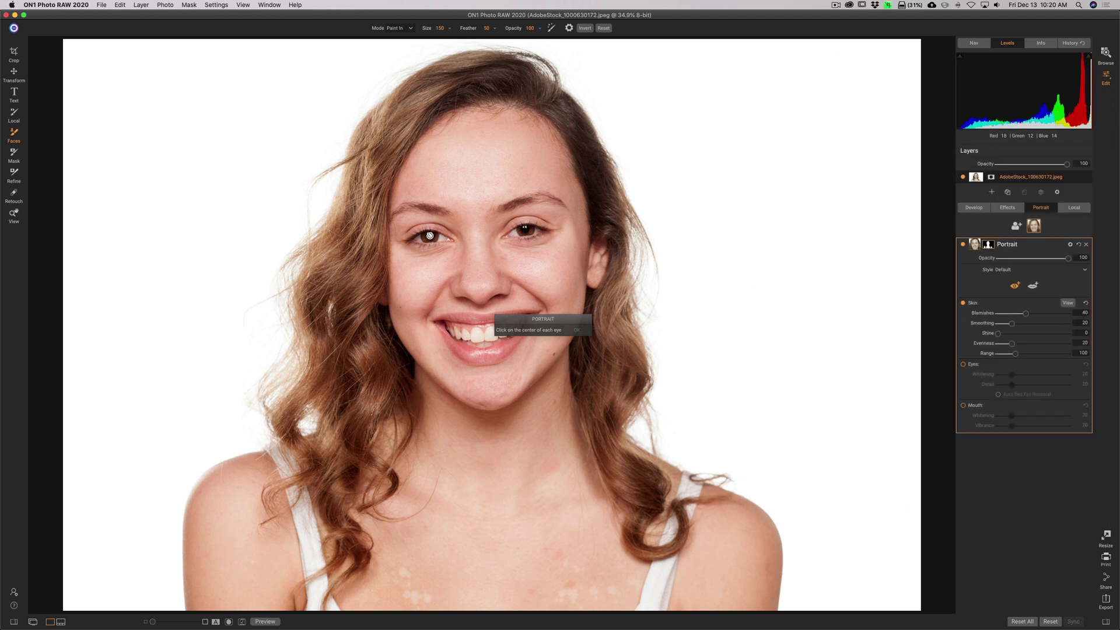
pyautogui.click(430, 235)
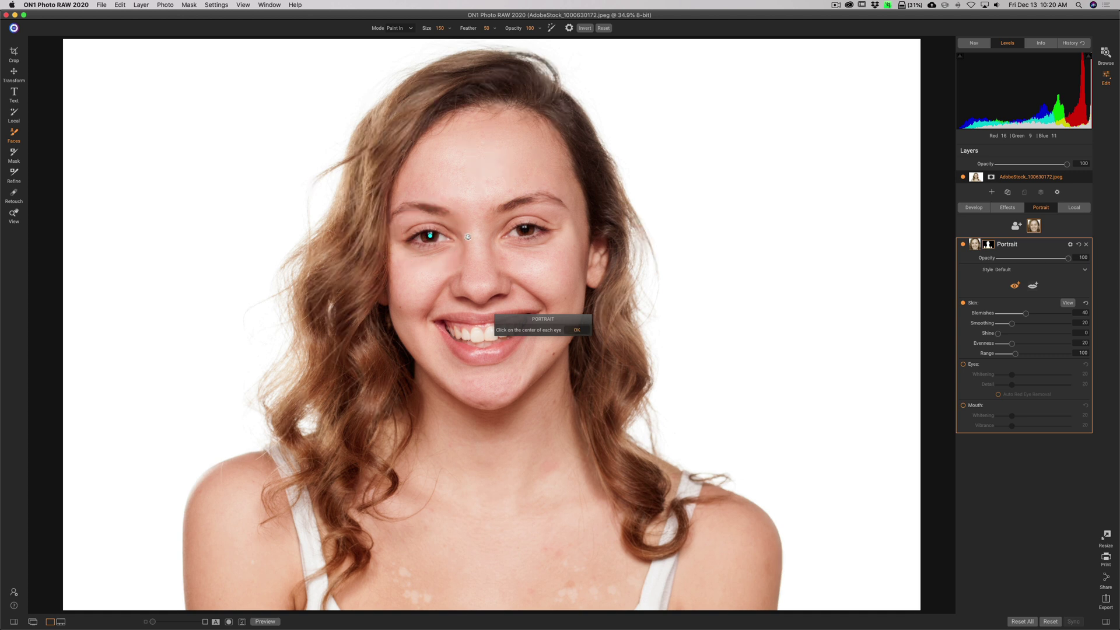
pyautogui.click(525, 228)
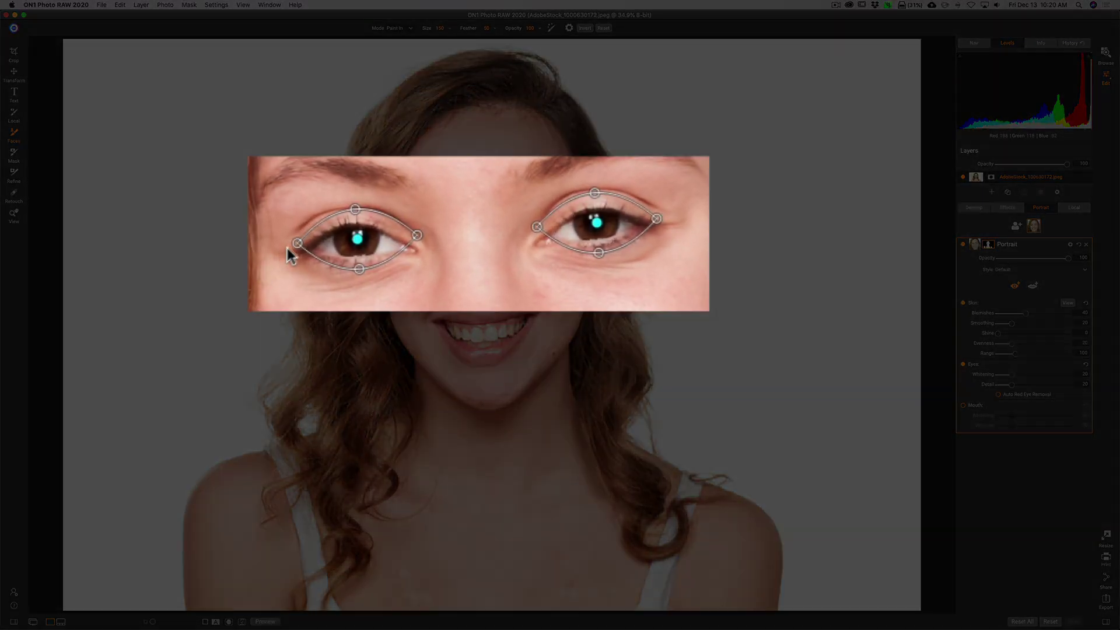
# Step: Fit the outline of the eye on the image's left to its corners and upper and lower lids
pyautogui.moveTo(296, 242); pyautogui.dragTo(298, 251)
pyautogui.moveTo(418, 236); pyautogui.dragTo(357, 258)
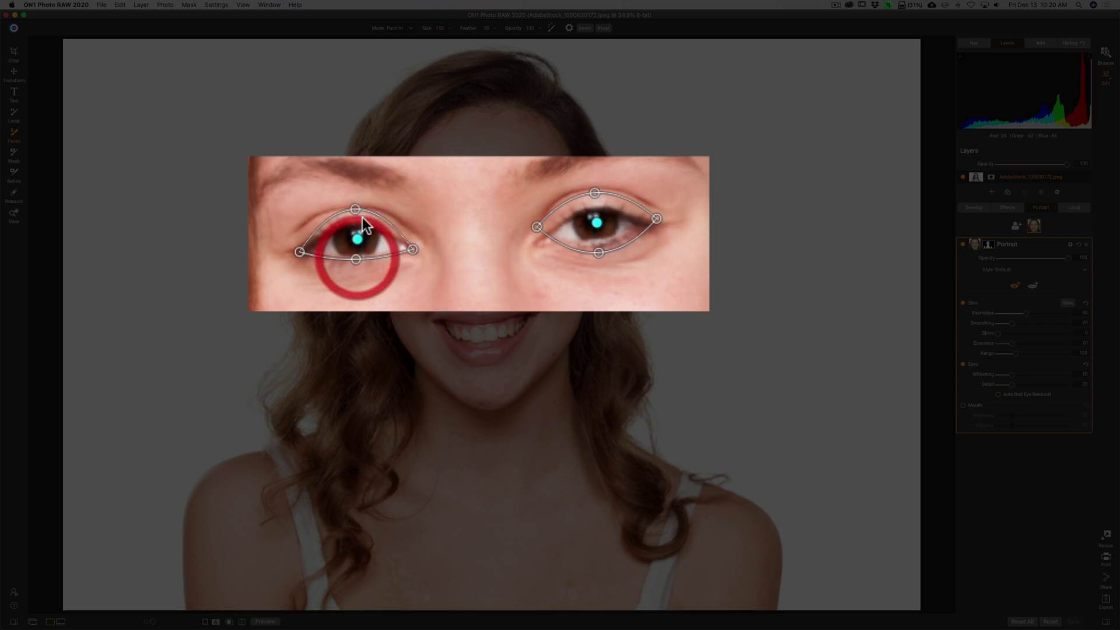
pyautogui.moveTo(355, 210); pyautogui.dragTo(349, 225)
pyautogui.moveTo(298, 252); pyautogui.dragTo(295, 250)
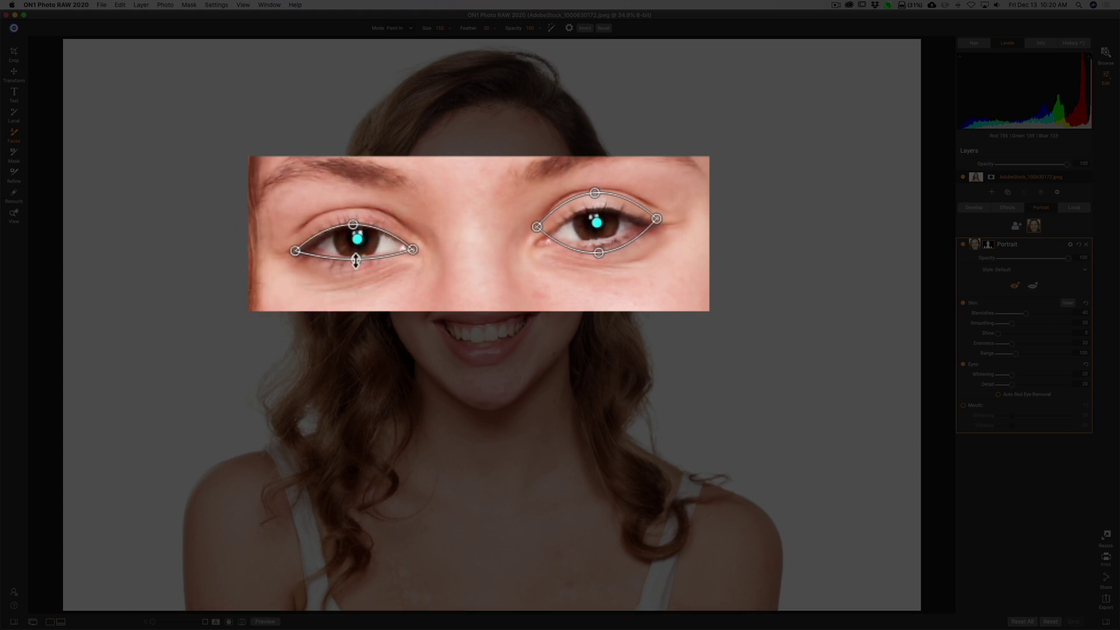
pyautogui.moveTo(354, 225); pyautogui.dragTo(351, 224)
pyautogui.moveTo(352, 228)
pyautogui.mouseDown()
pyautogui.moveTo(335, 230)
pyautogui.moveTo(357, 236)
pyautogui.moveTo(356, 225)
pyautogui.mouseUp()
# Step: Fit the outline of the eye on the image's right to its corners and upper and lower lids
pyautogui.moveTo(536, 226); pyautogui.dragTo(536, 244)
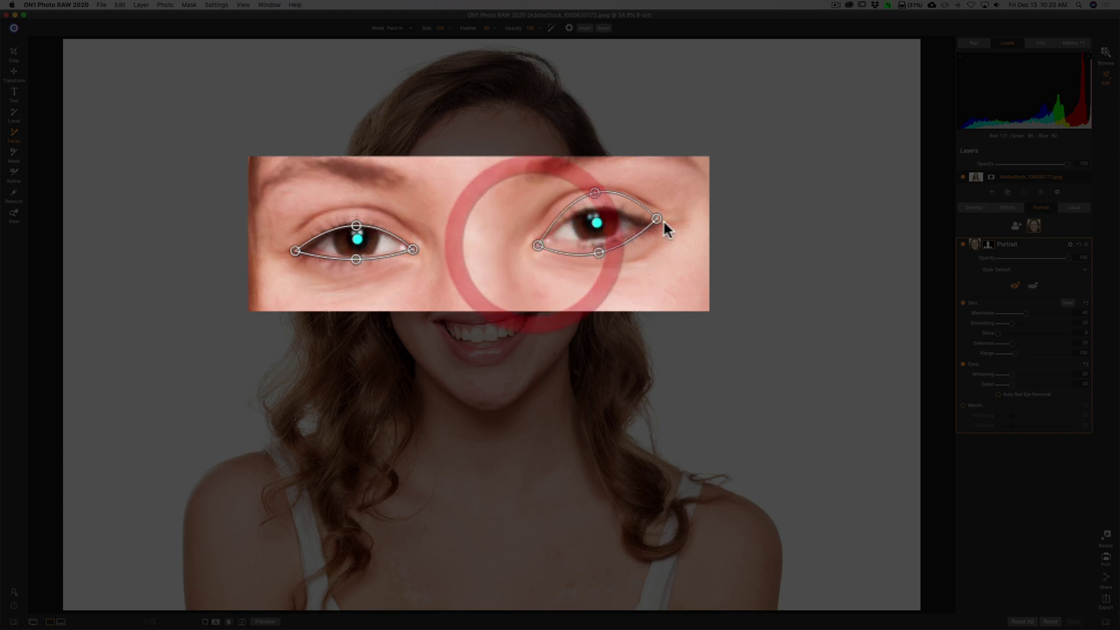
pyautogui.moveTo(657, 218); pyautogui.dragTo(657, 225)
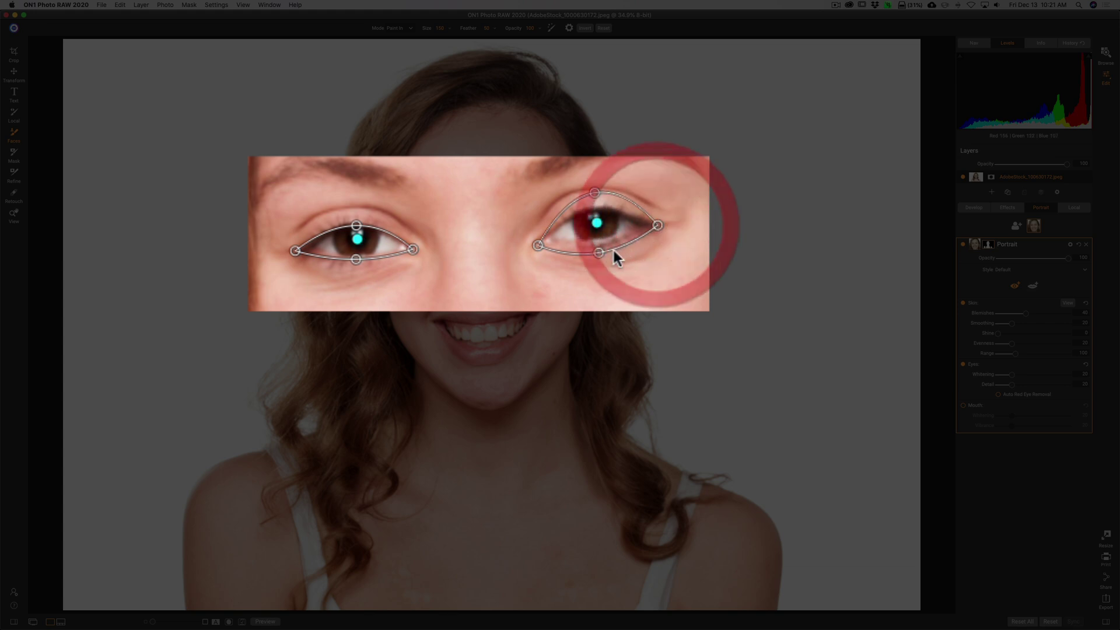
pyautogui.moveTo(598, 251); pyautogui.dragTo(598, 240)
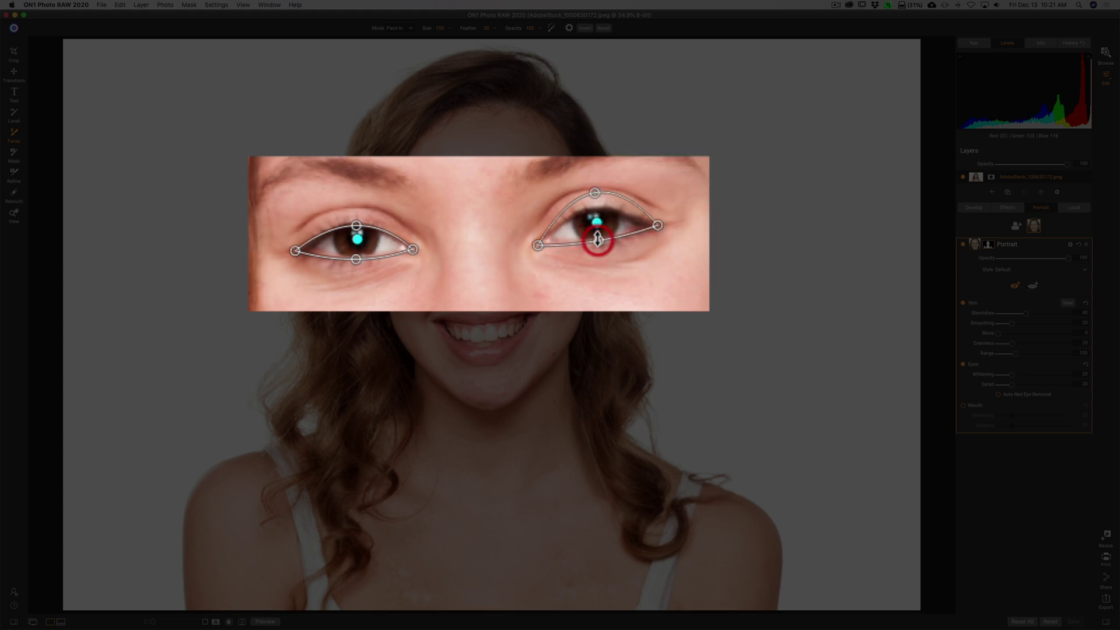
pyautogui.moveTo(595, 193); pyautogui.dragTo(590, 208)
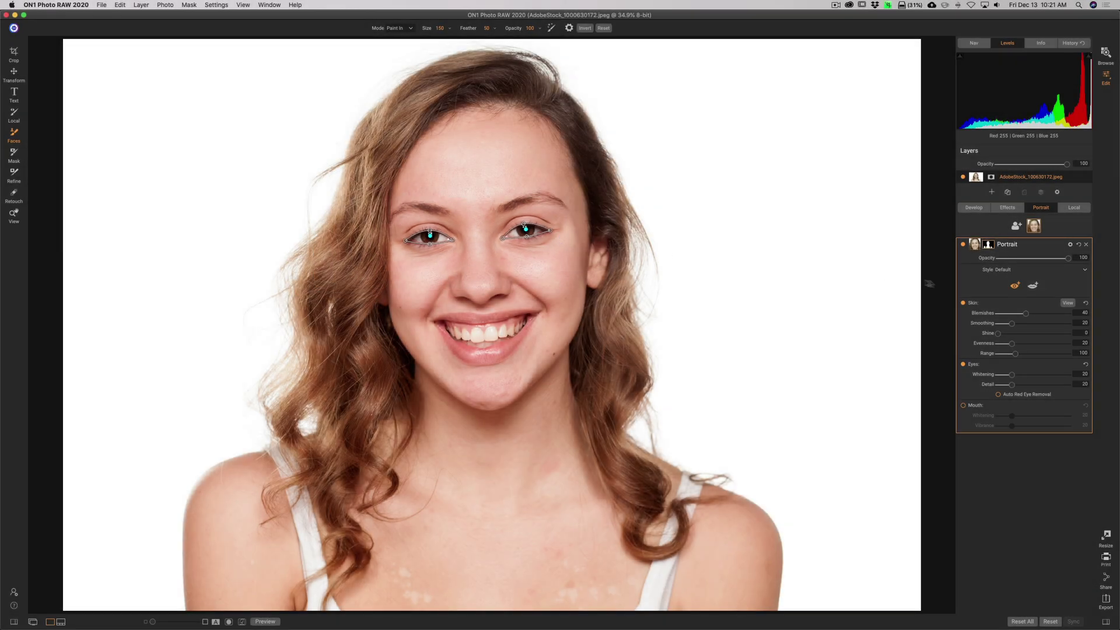
# Step: Add mouth retouching with Include Teeth enabled by marking both corners of the mouth
pyautogui.click(1032, 285)
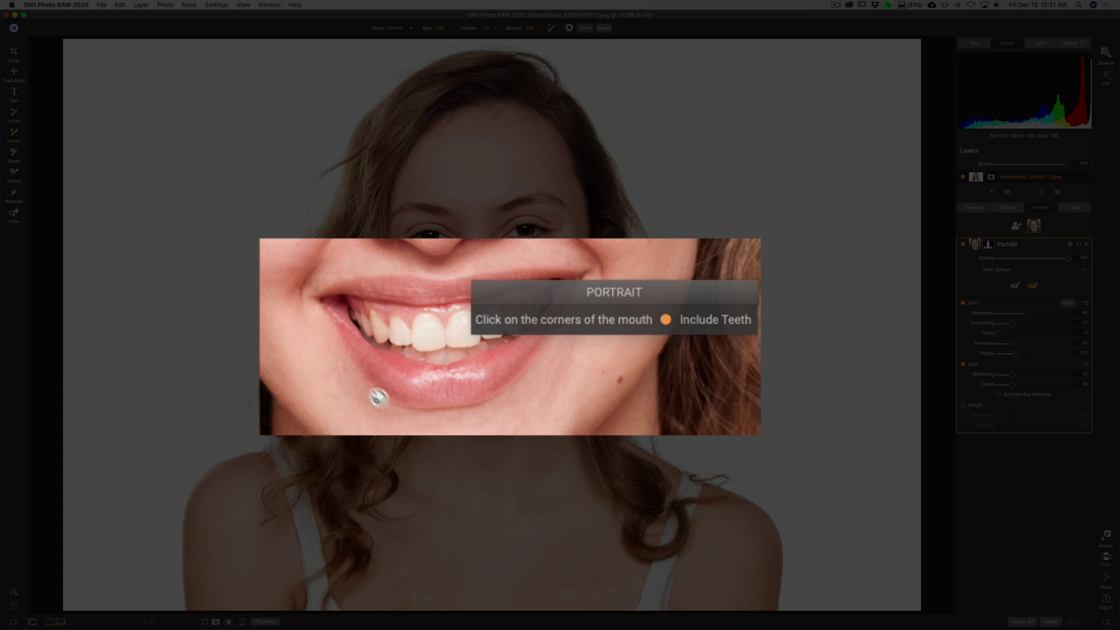
pyautogui.click(323, 301)
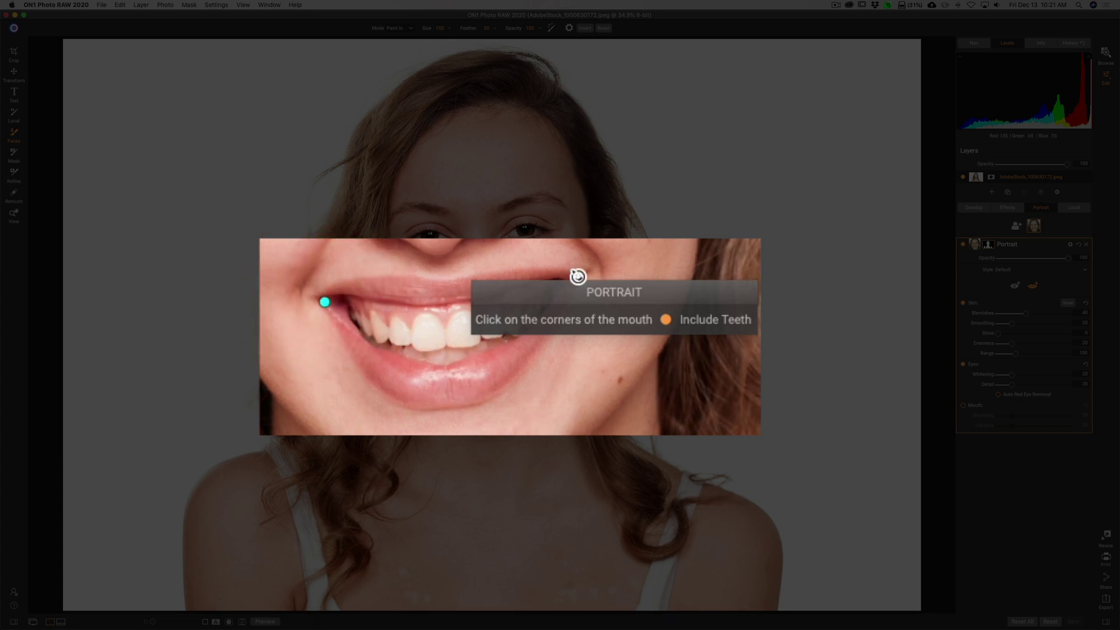
pyautogui.click(577, 277)
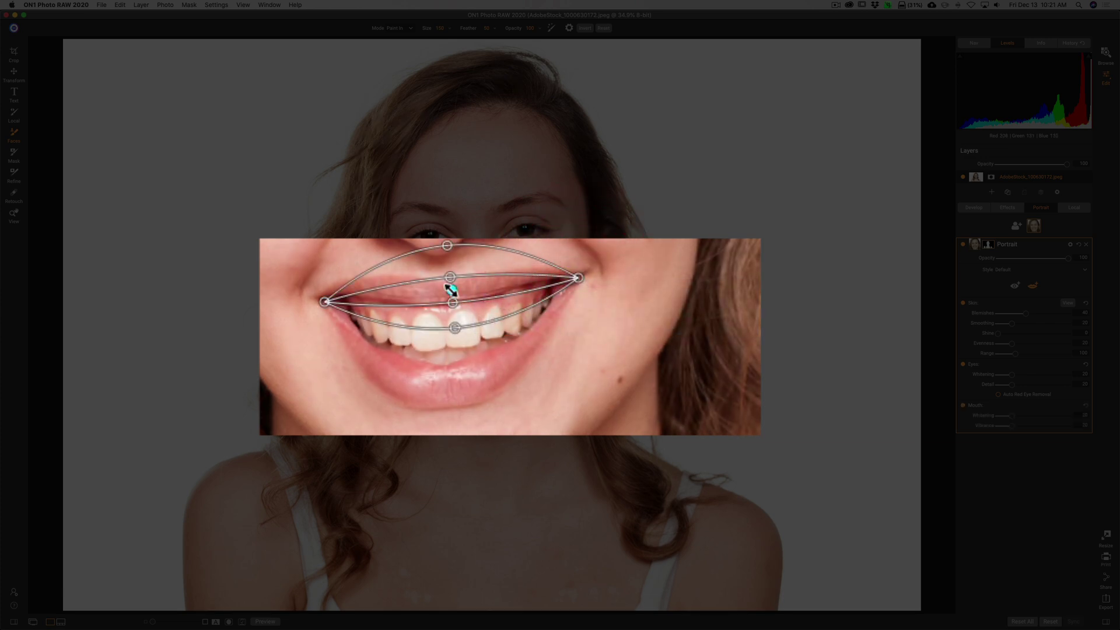
# Step: Fit the mouth outlines to the corners, the outer edges of both lips and the edges of the teeth
pyautogui.moveTo(451, 289); pyautogui.dragTo(451, 312)
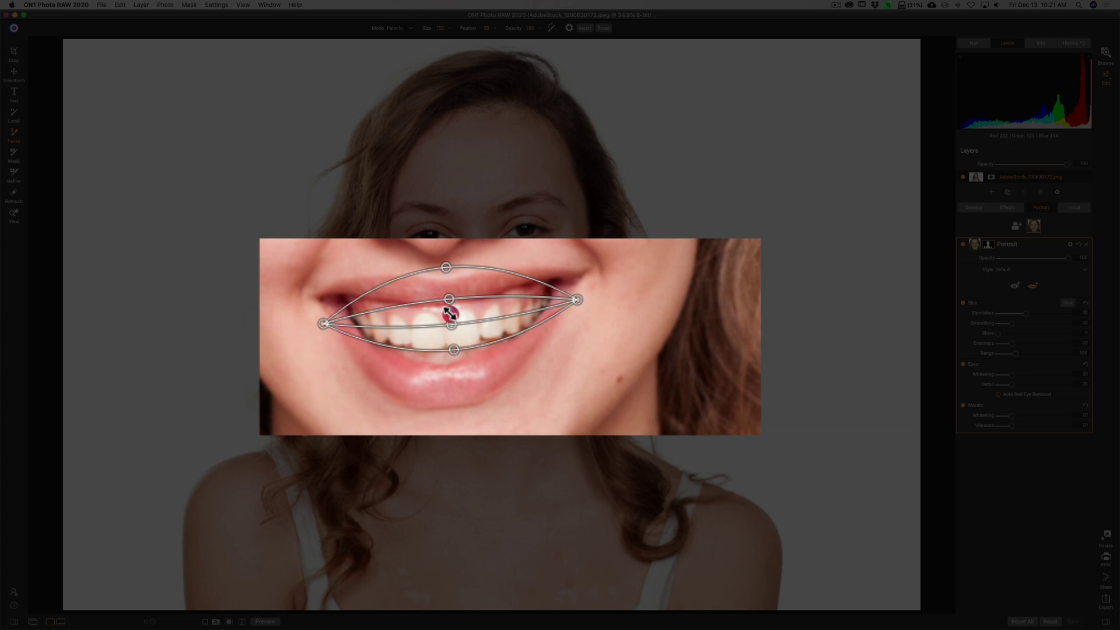
pyautogui.moveTo(327, 325); pyautogui.dragTo(320, 298)
pyautogui.moveTo(577, 299); pyautogui.dragTo(572, 280)
pyautogui.moveTo(450, 348); pyautogui.dragTo(450, 409)
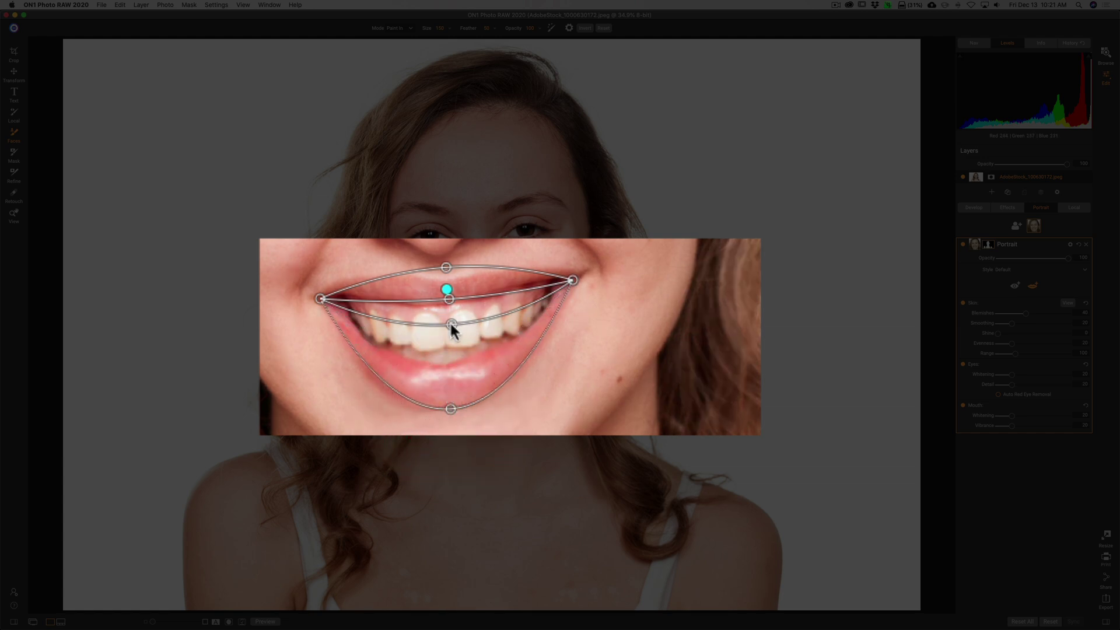
pyautogui.moveTo(451, 324); pyautogui.dragTo(447, 363)
pyautogui.moveTo(447, 299); pyautogui.dragTo(443, 305)
pyautogui.moveTo(445, 266); pyautogui.dragTo(443, 277)
pyautogui.moveTo(320, 298); pyautogui.dragTo(319, 291)
pyautogui.moveTo(573, 280); pyautogui.dragTo(581, 271)
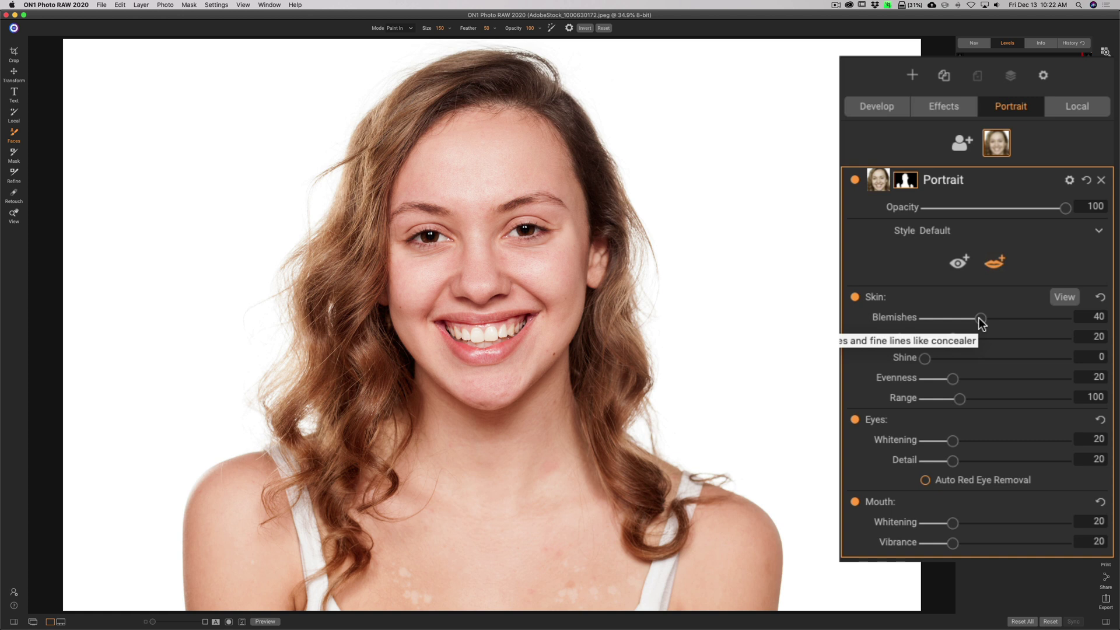
# Step: Try Skin Blemishes at 8 and 100, restoring its default value after the comparison
pyautogui.moveTo(979, 317); pyautogui.dragTo(1098, 329)
pyautogui.moveTo(967, 325); pyautogui.dragTo(934, 330)
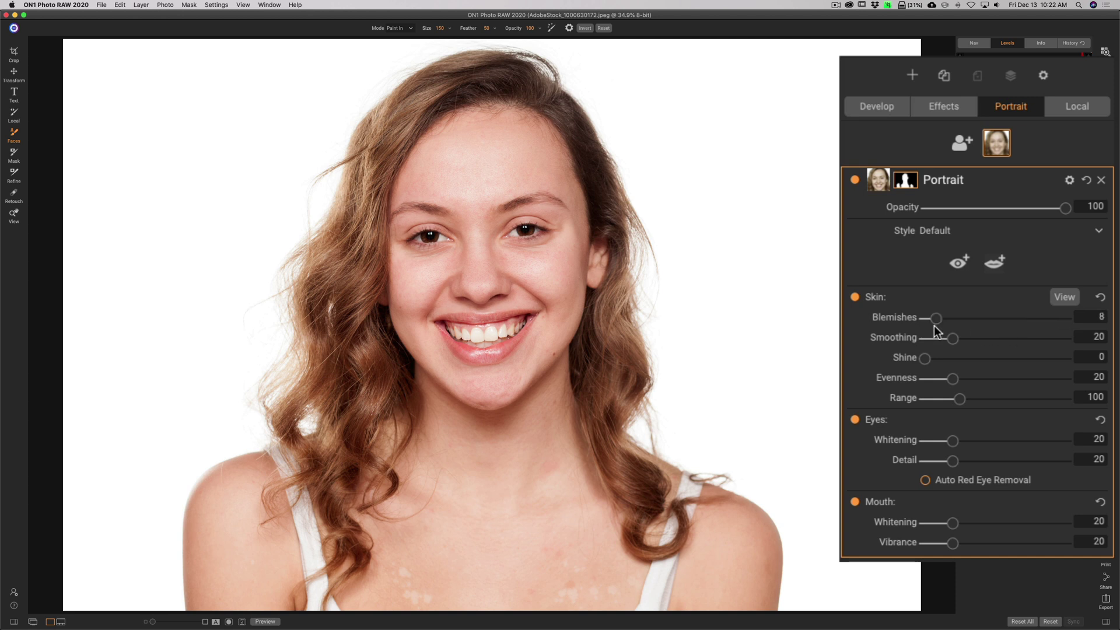
pyautogui.doubleClick(898, 319)
pyautogui.moveTo(981, 318); pyautogui.dragTo(984, 318)
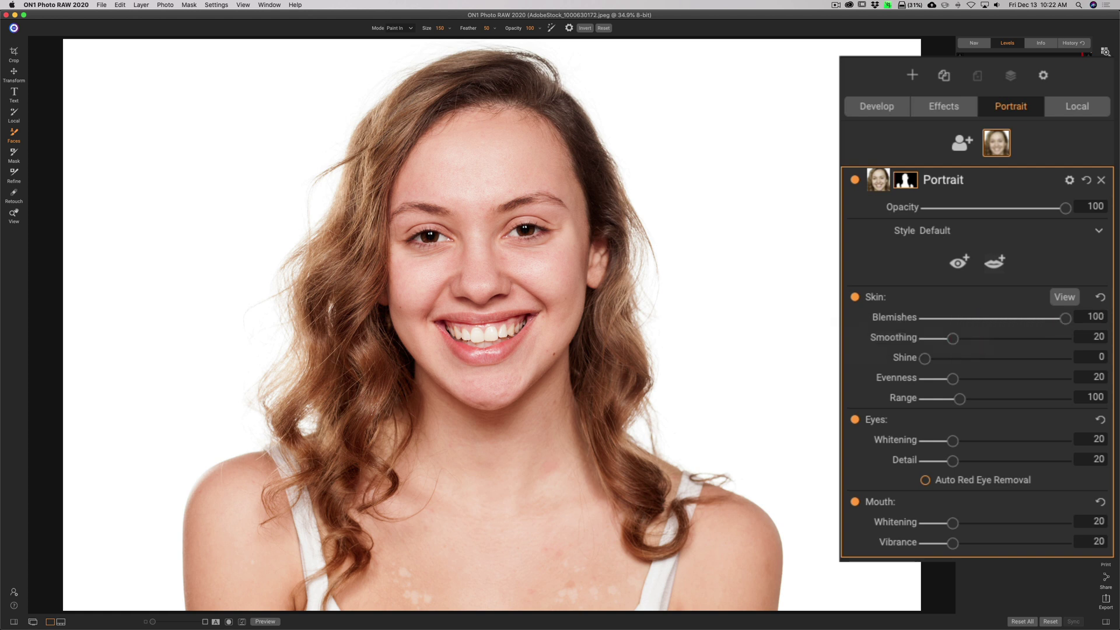
pyautogui.doubleClick(905, 316)
# Step: Preview Skin Smoothing at 100, reduce it to 46, and set Shine to 29
pyautogui.moveTo(952, 341); pyautogui.dragTo(1091, 345)
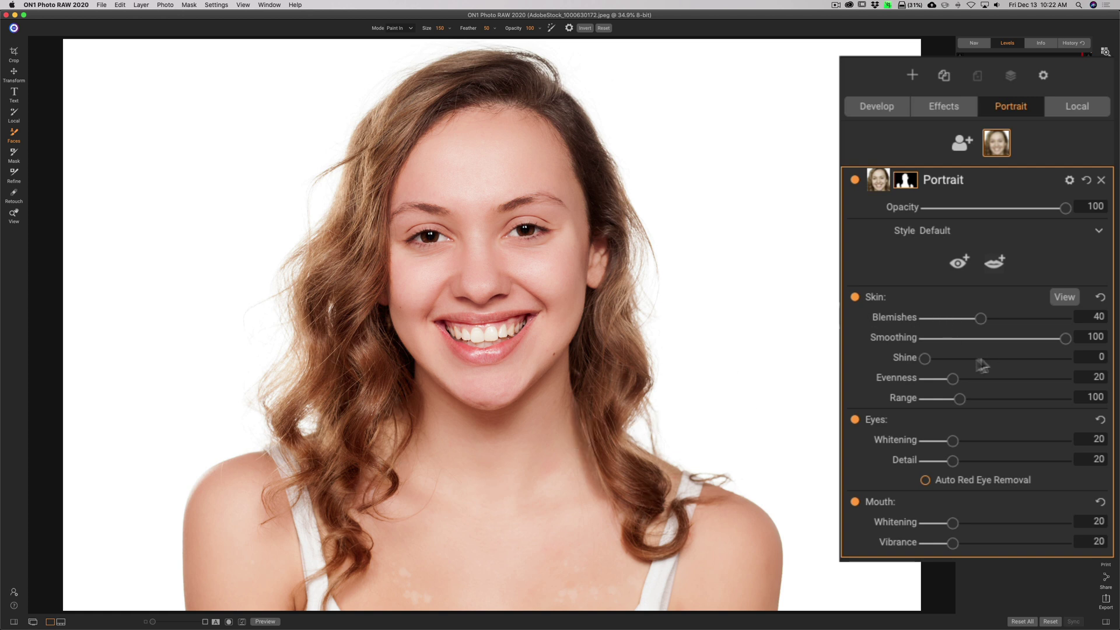
pyautogui.moveTo(1066, 340); pyautogui.dragTo(993, 344)
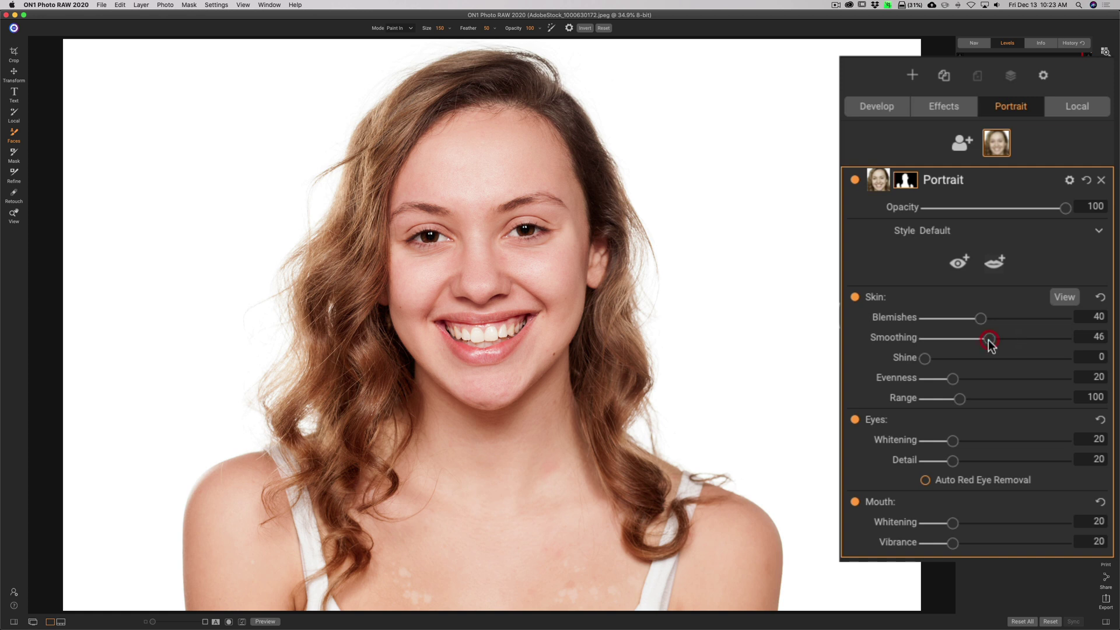
pyautogui.moveTo(923, 357); pyautogui.dragTo(964, 359)
# Step: Try a high Evenness value and different Range values, including 81 and 220, resetting both to their defaults
pyautogui.moveTo(951, 379); pyautogui.dragTo(1083, 383)
pyautogui.doubleClick(901, 382)
pyautogui.moveTo(959, 401); pyautogui.dragTo(1088, 402)
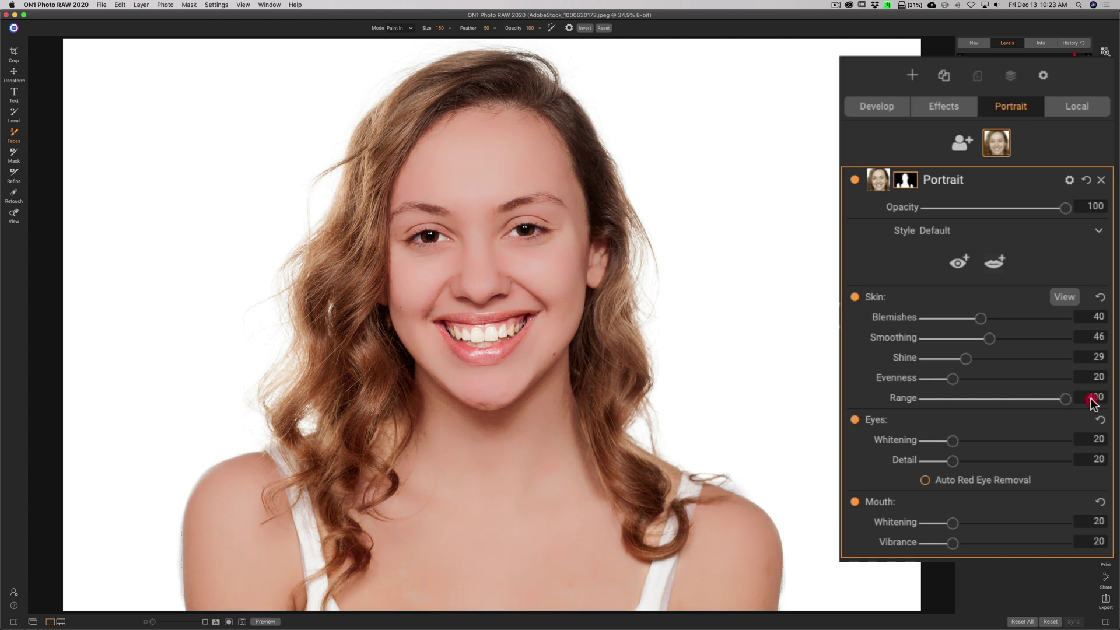
pyautogui.moveTo(1090, 402); pyautogui.dragTo(954, 404)
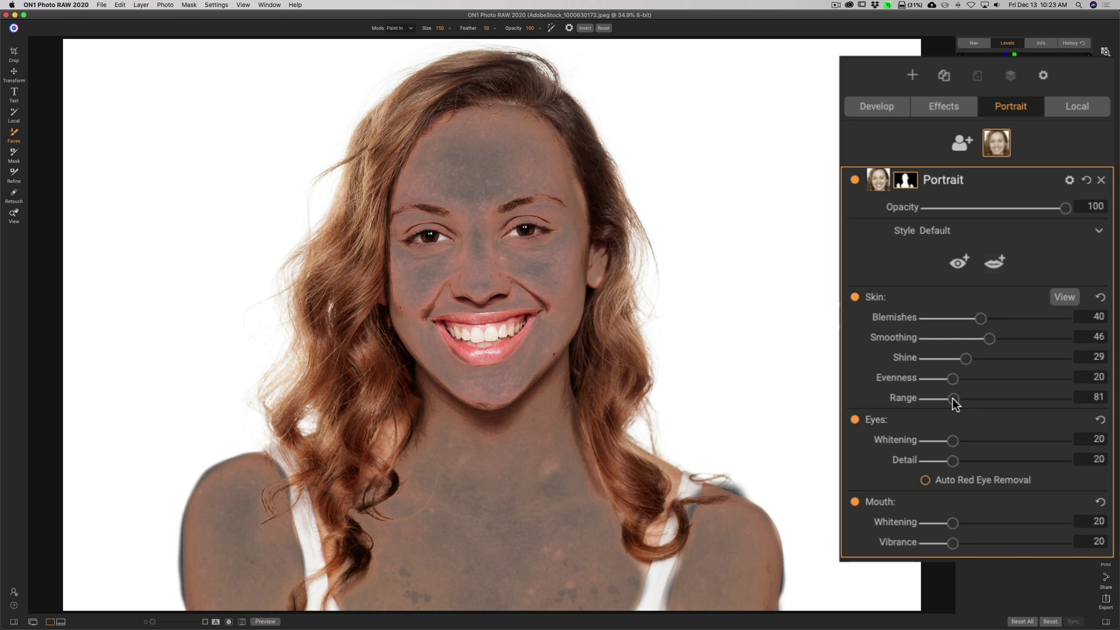
pyautogui.moveTo(954, 402); pyautogui.dragTo(1001, 404)
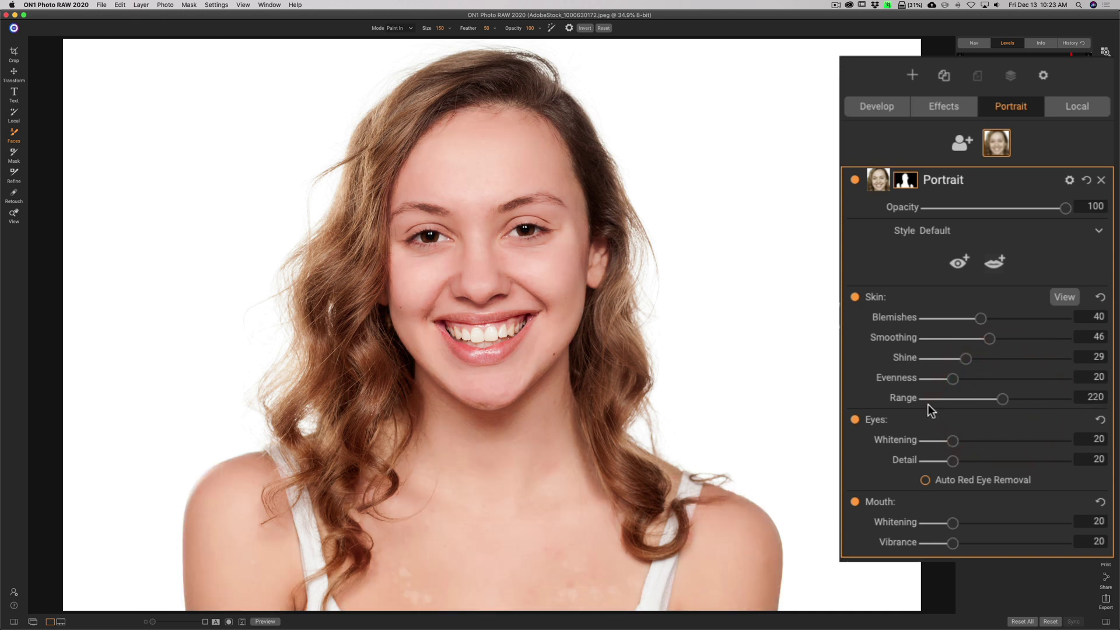
pyautogui.doubleClick(902, 401)
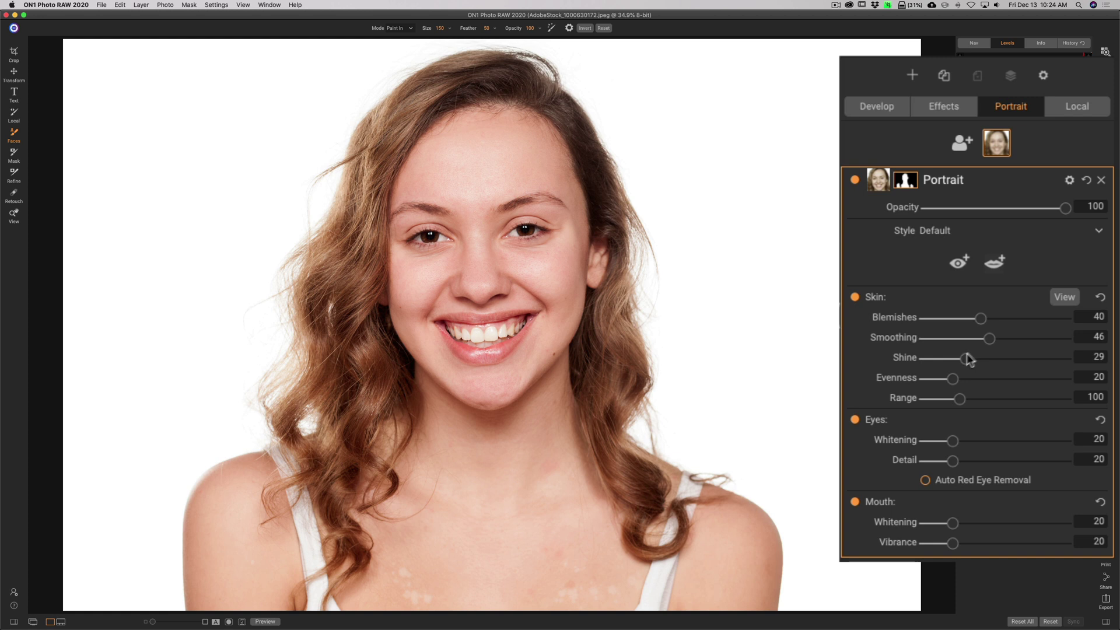
# Step: Fine-tune the skin retouching to Blemishes 38 and Smoothing 52
pyautogui.moveTo(989, 339); pyautogui.dragTo(1017, 344)
pyautogui.click(983, 318)
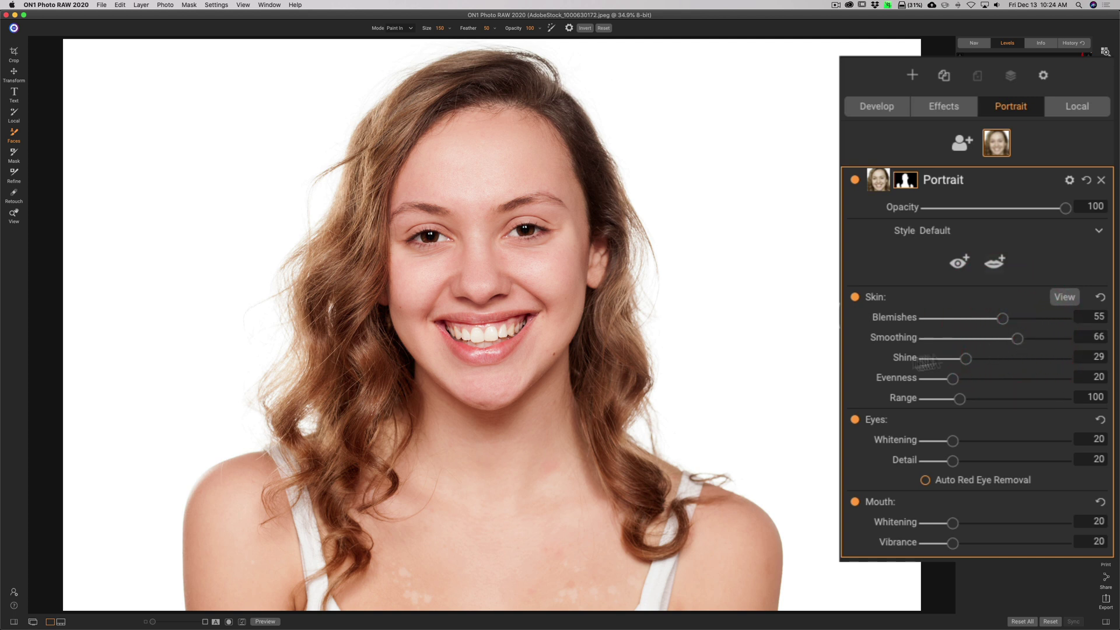
pyautogui.moveTo(1017, 339); pyautogui.dragTo(993, 321)
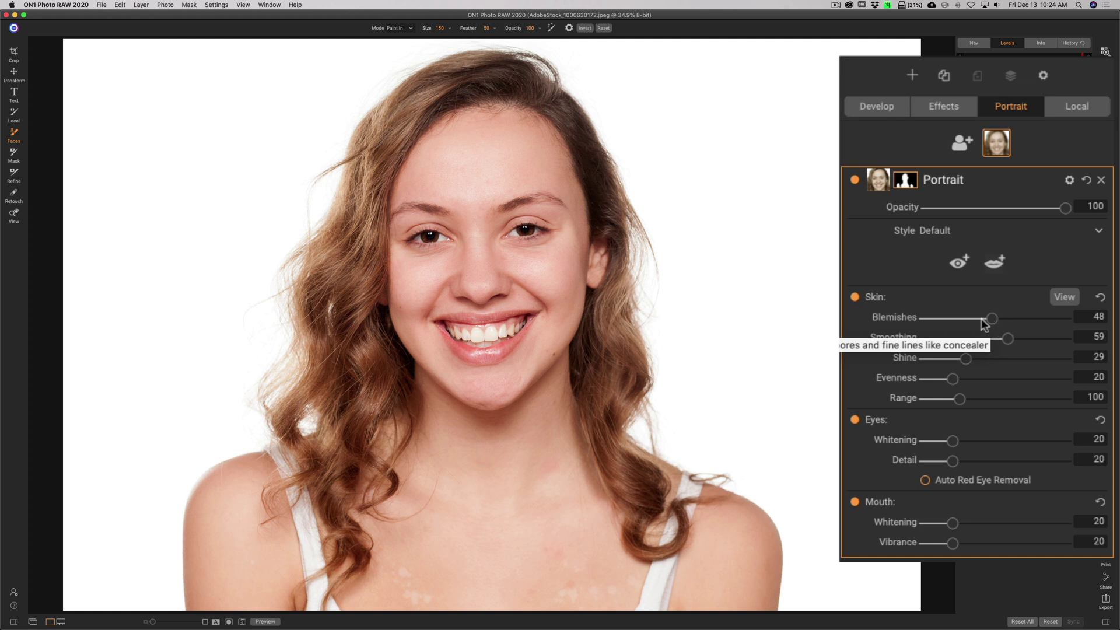
pyautogui.click(989, 319)
pyautogui.moveTo(989, 320)
pyautogui.mouseDown()
pyautogui.moveTo(975, 321)
pyautogui.moveTo(997, 338)
pyautogui.mouseUp()
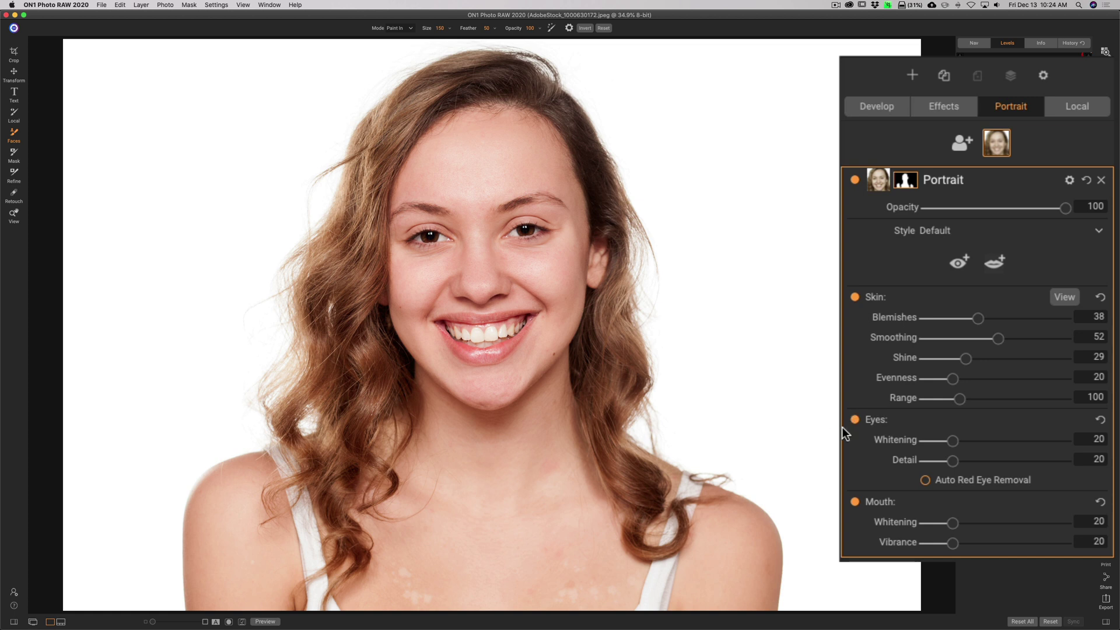
# Step: Set eye Whitening to 59 and Detail to 8, and toggle Auto Red Eye Removal on and back off
pyautogui.moveTo(950, 445); pyautogui.dragTo(873, 447)
pyautogui.click(1082, 445)
pyautogui.write('100')
pyautogui.press('Return')
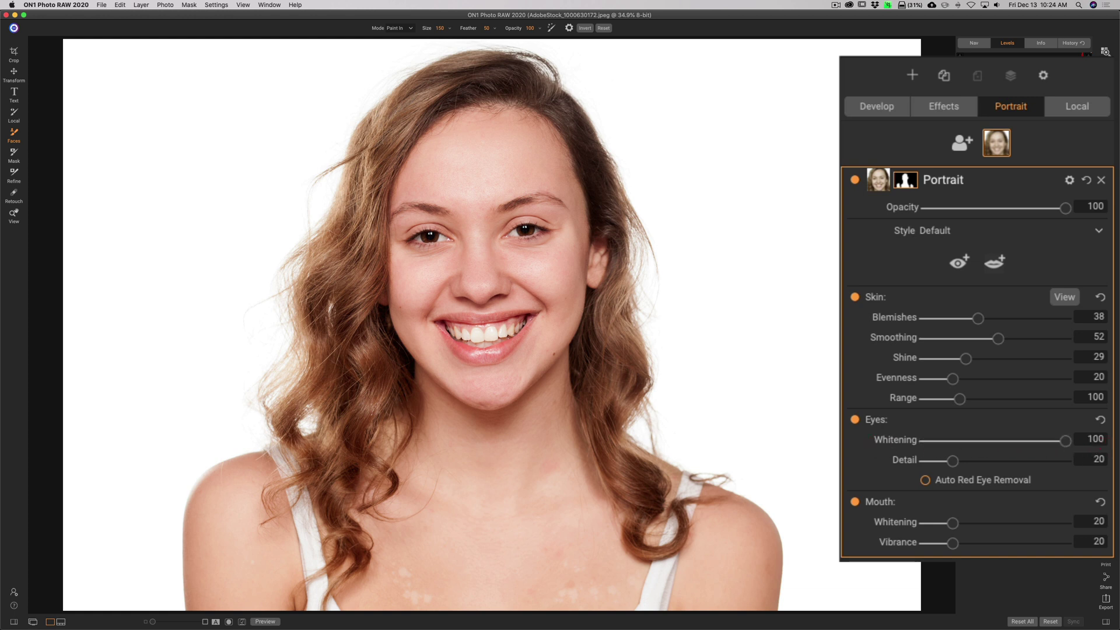
pyautogui.moveTo(1049, 447); pyautogui.dragTo(933, 463)
pyautogui.click(977, 461)
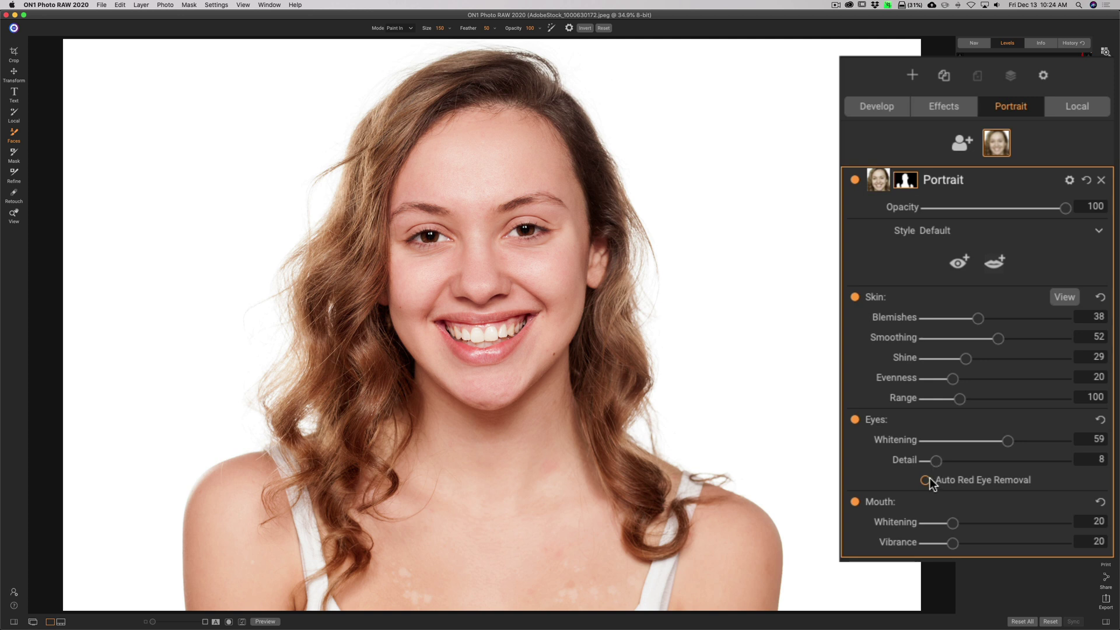
pyautogui.click(925, 480)
pyautogui.click(924, 480)
# Step: Set mouth Whitening to 52 and Vibrance to 43, and compare the photo with the Portrait retouching off and on
pyautogui.moveTo(952, 526); pyautogui.dragTo(999, 528)
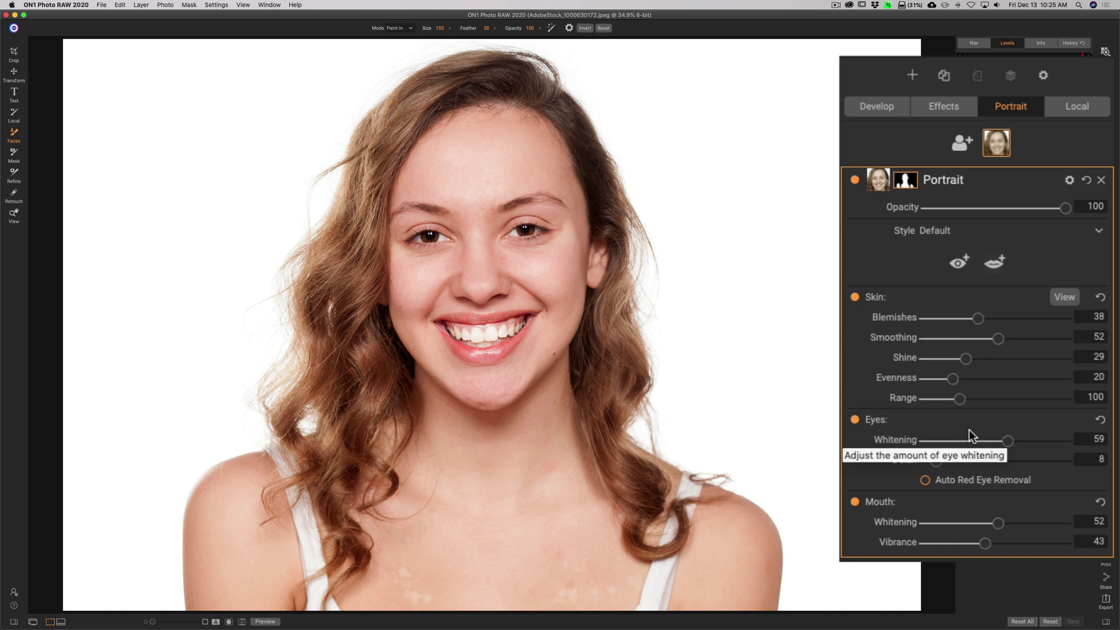
pyautogui.click(854, 180)
pyautogui.click(855, 181)
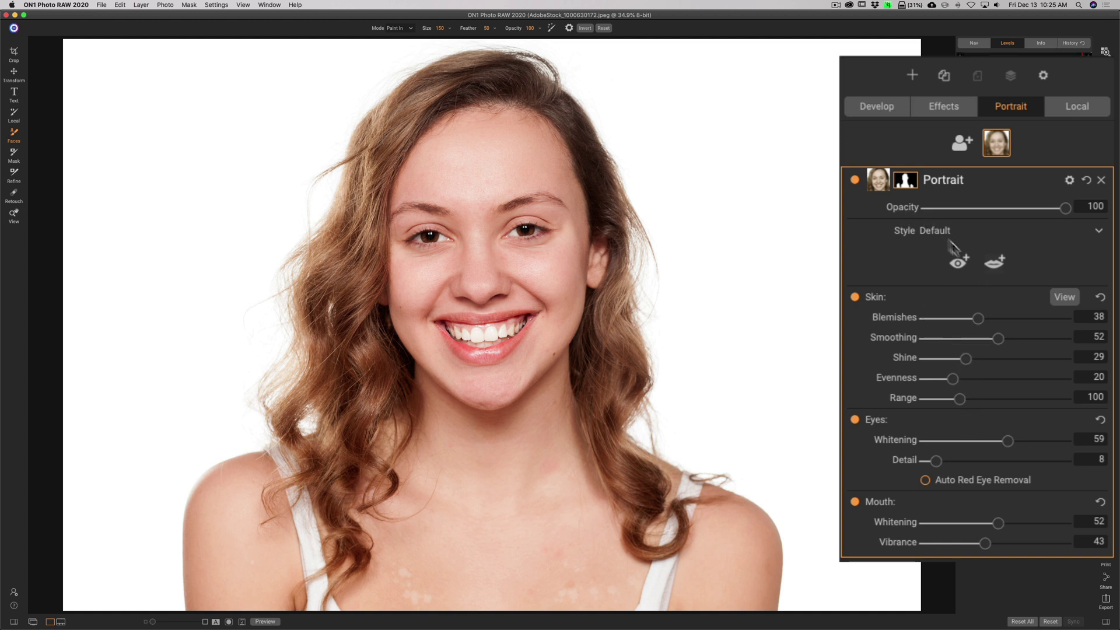
# Step: Reduce the Portrait retouching opacity to 67, toggling the retouching off and on to compare
pyautogui.moveTo(1065, 209); pyautogui.dragTo(1018, 211)
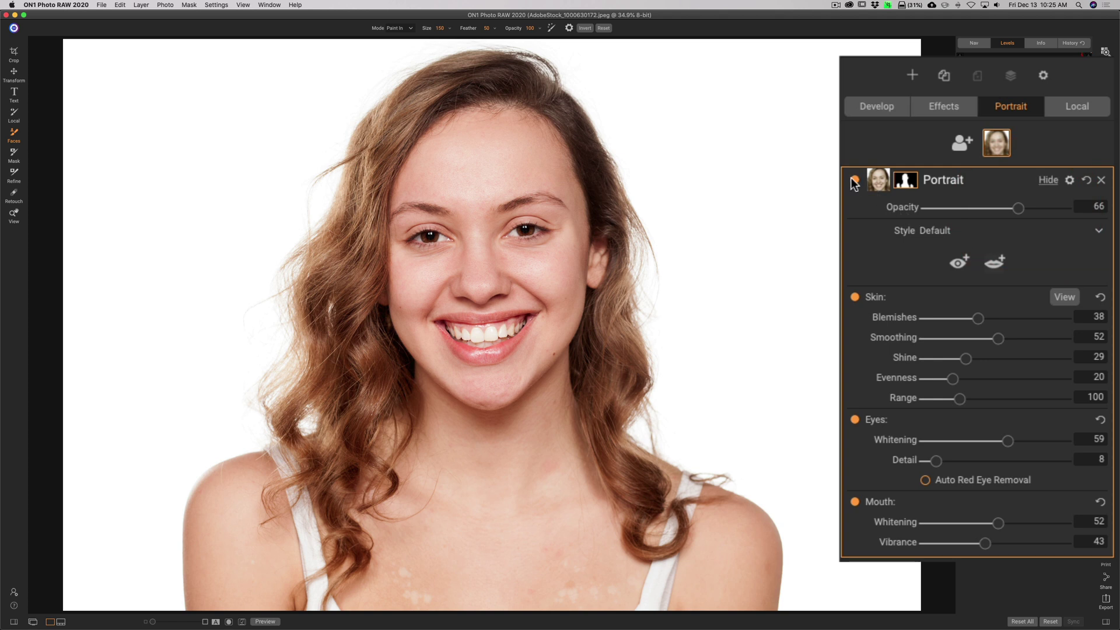
pyautogui.click(854, 179)
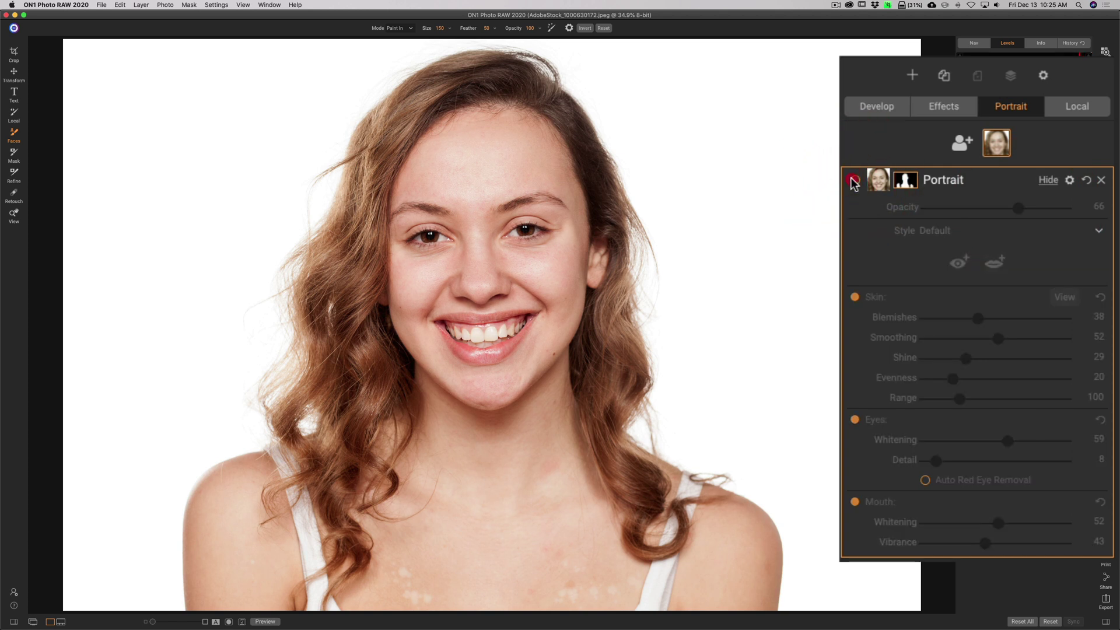
pyautogui.click(852, 181)
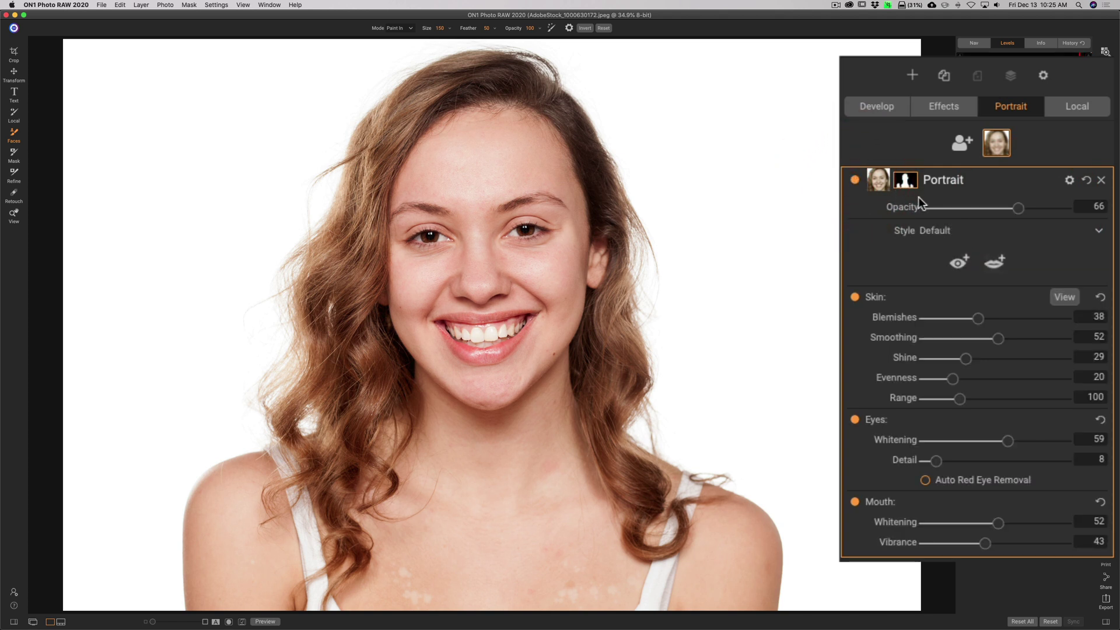
pyautogui.moveTo(1017, 208); pyautogui.dragTo(1020, 213)
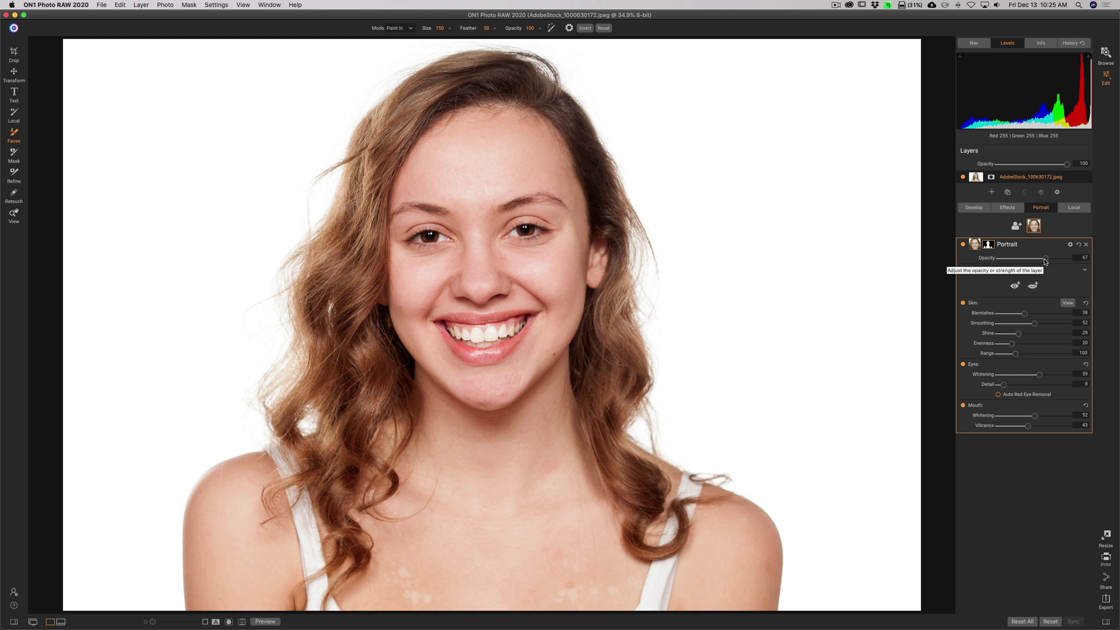
# Step: In the Develop adjustments, set Whites to -19 and Shadows to 3, warm the Temperature slightly, and return to the Portrait settings
pyautogui.click(976, 211)
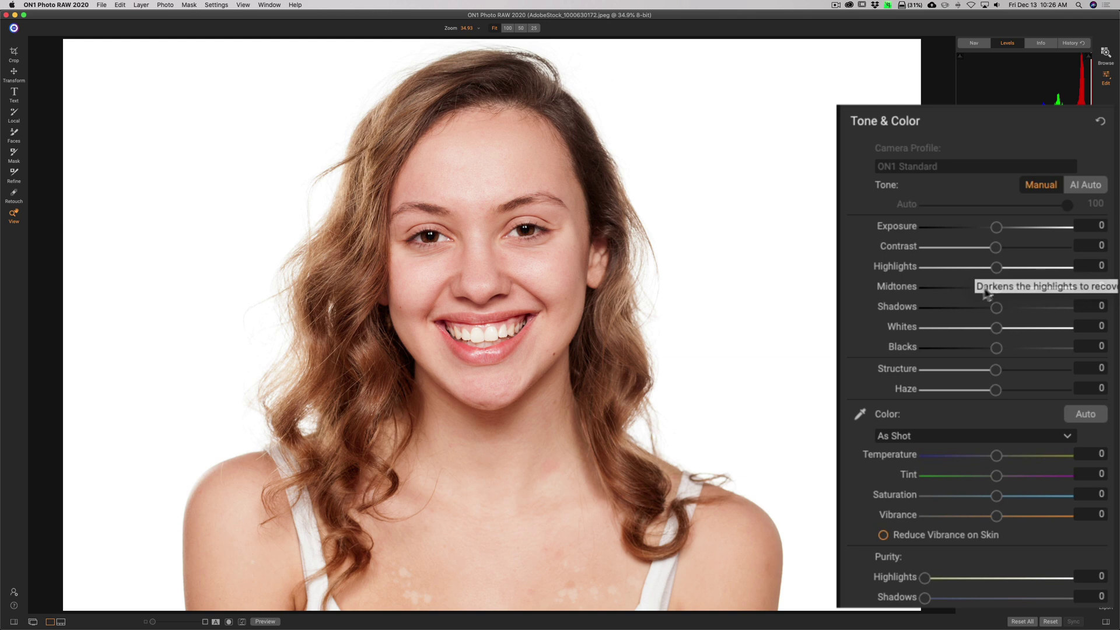
pyautogui.moveTo(996, 327)
pyautogui.mouseDown()
pyautogui.moveTo(972, 328)
pyautogui.moveTo(1053, 331)
pyautogui.moveTo(984, 331)
pyautogui.moveTo(1011, 313)
pyautogui.moveTo(996, 307)
pyautogui.mouseUp()
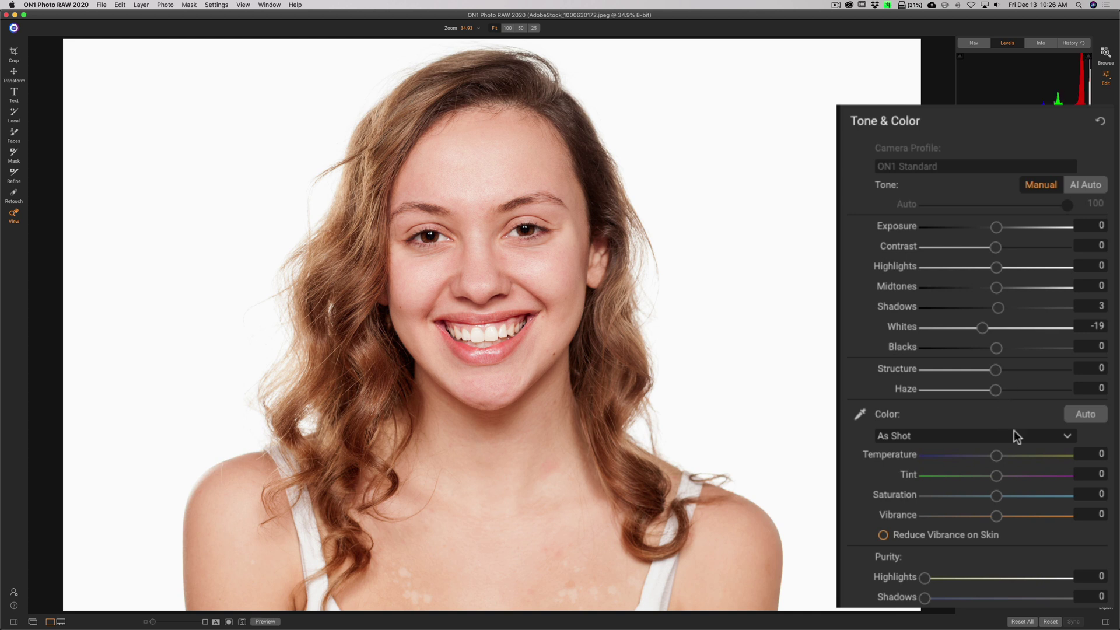
pyautogui.moveTo(992, 455); pyautogui.dragTo(1004, 456)
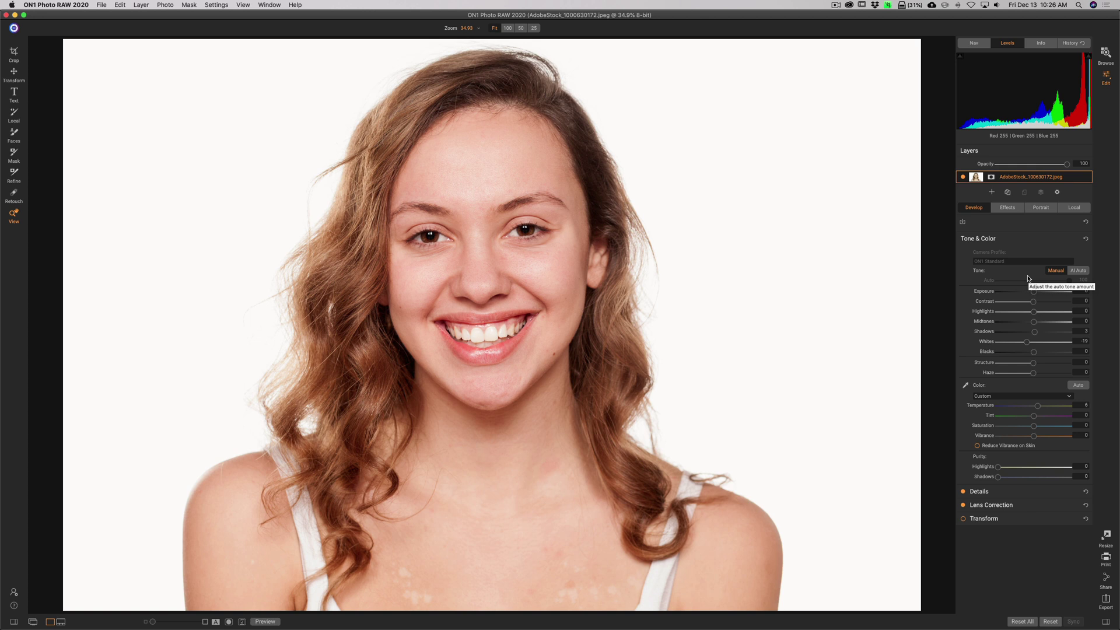
pyautogui.click(1041, 209)
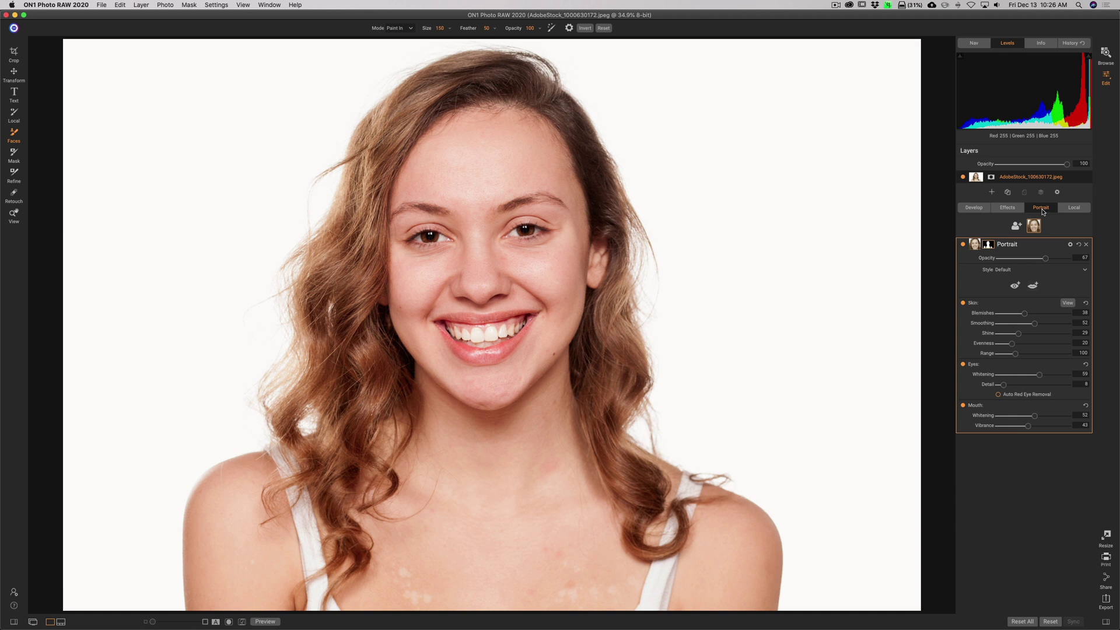